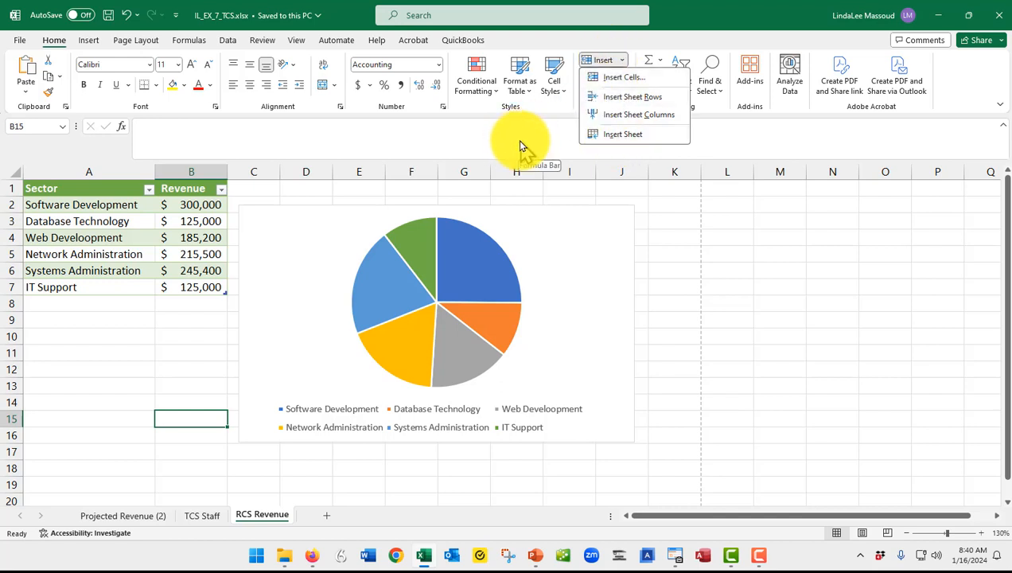
click(737, 256)
key(super+c)
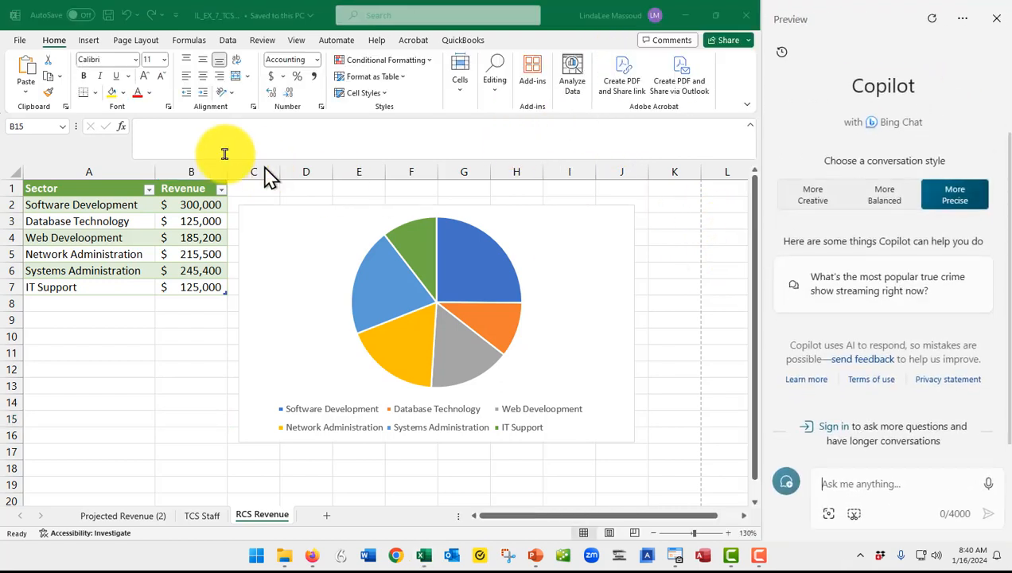
click(995, 17)
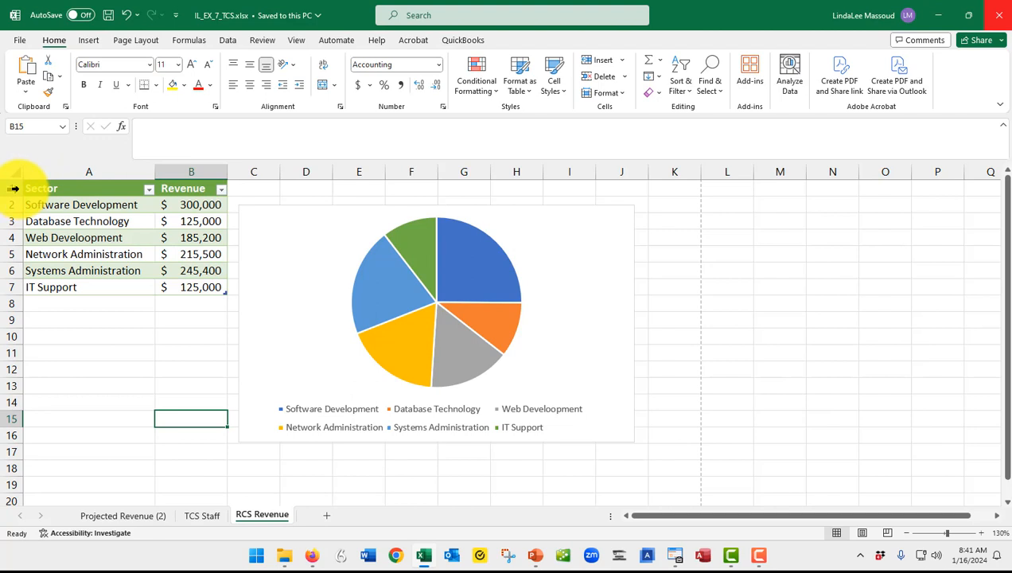
Insert six blank rows above the Sector and Revenue table, using rows 1 through 6.
drag(13, 188, 12, 270)
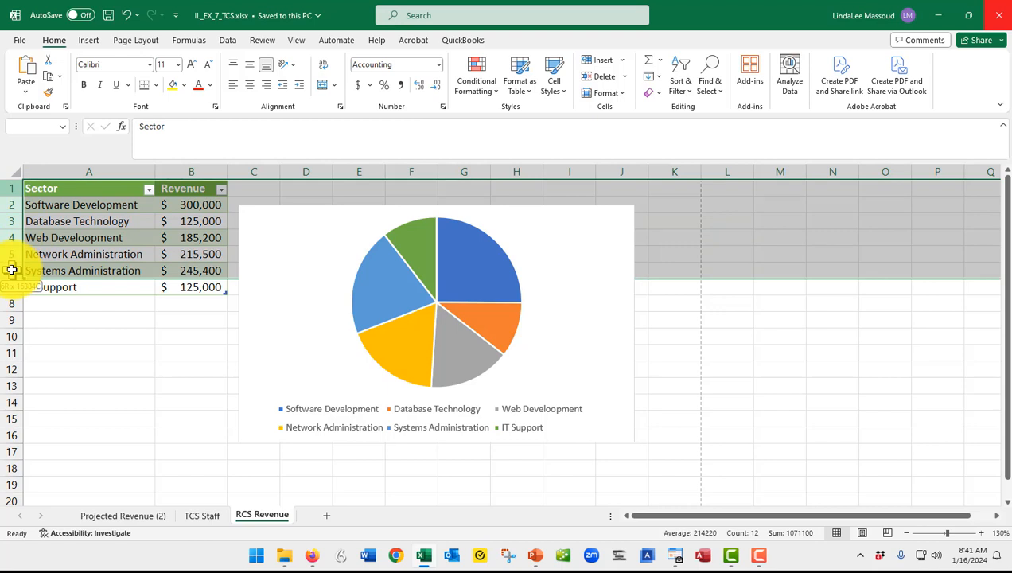
drag(12, 270, 12, 271)
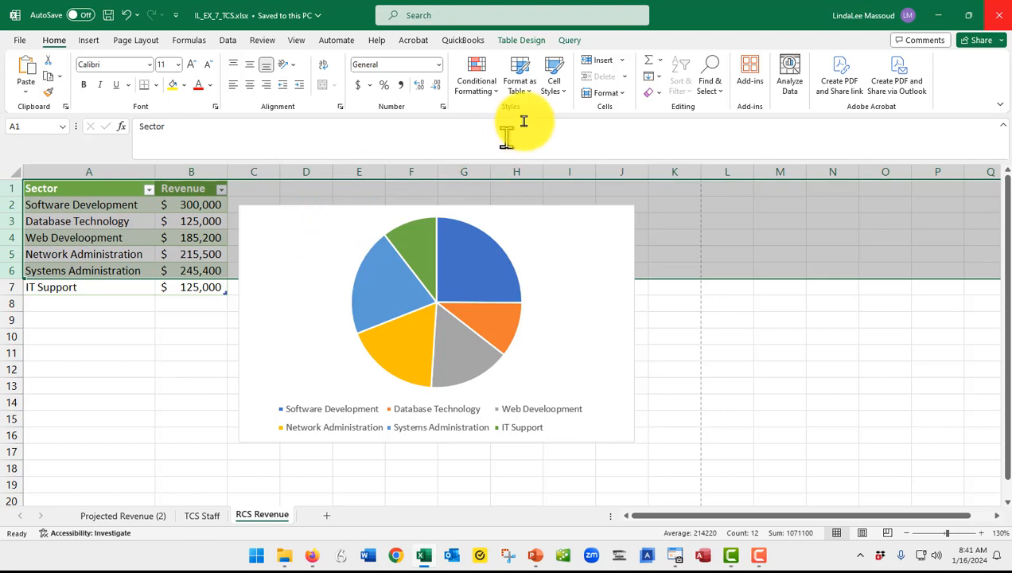
click(602, 64)
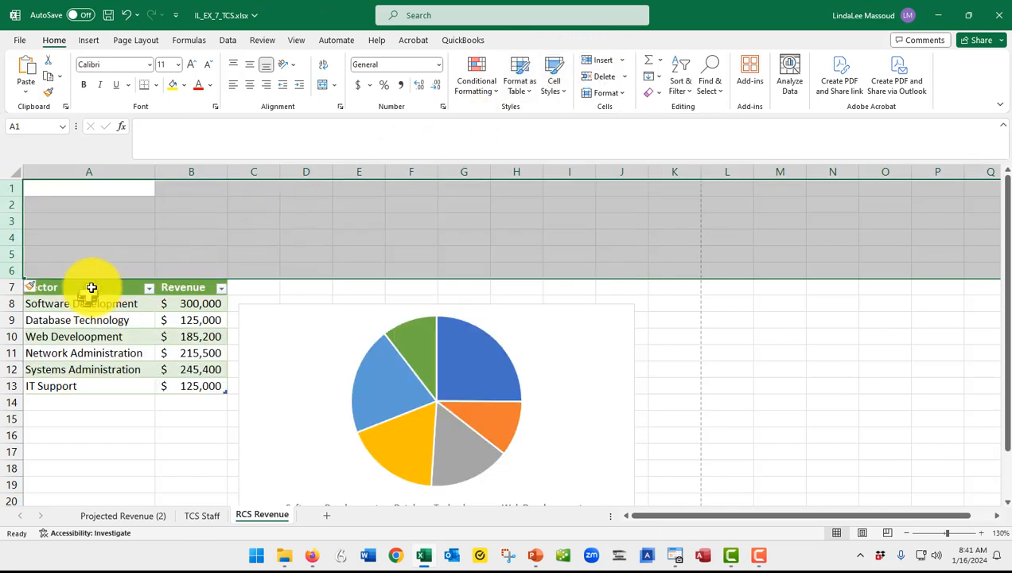
Enter the heading TCS Projected Revenue in cell A6, directly above the table.
click(49, 270)
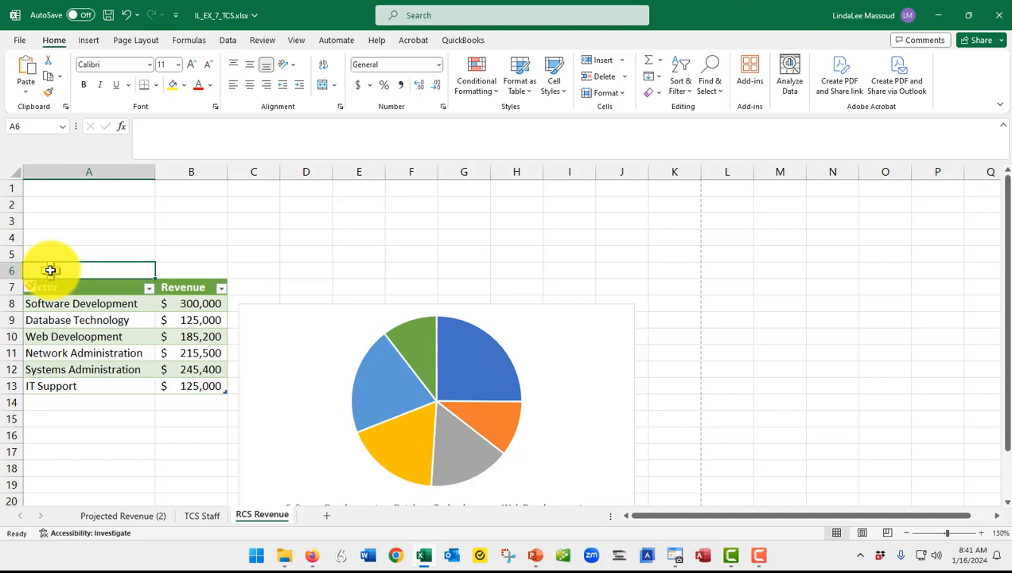
text(T)
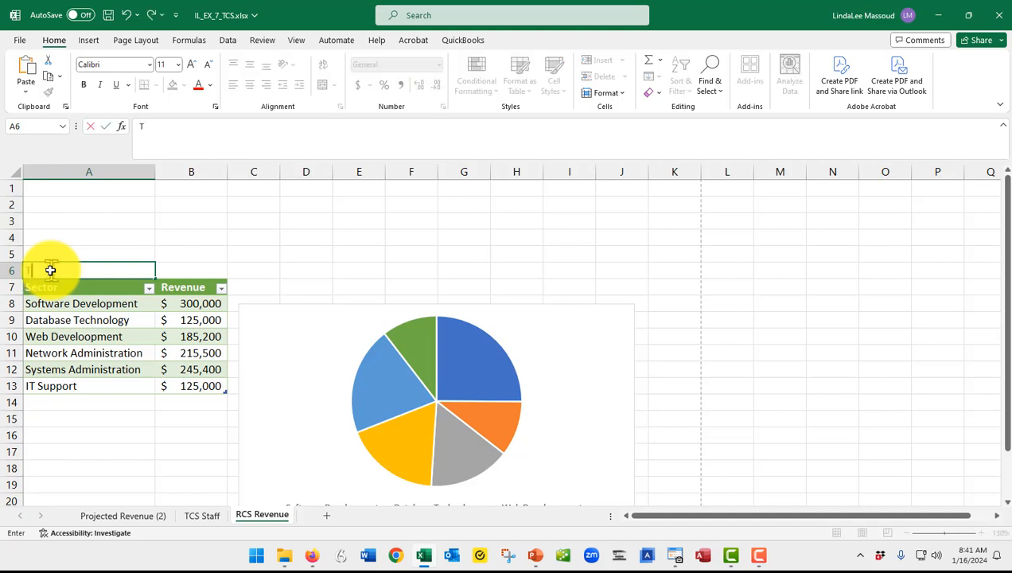
text(CS Projected Revenue)
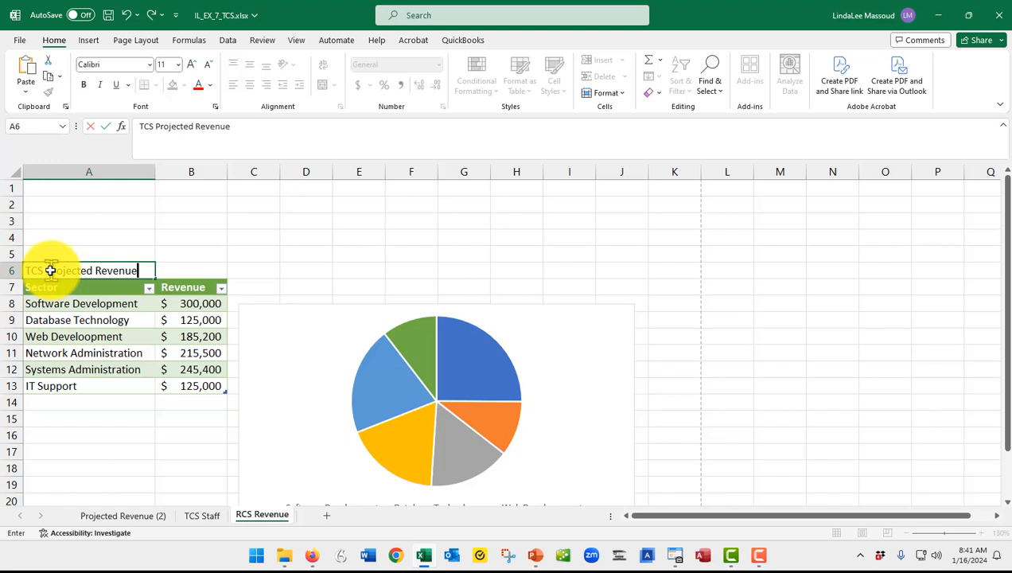
key(Return)
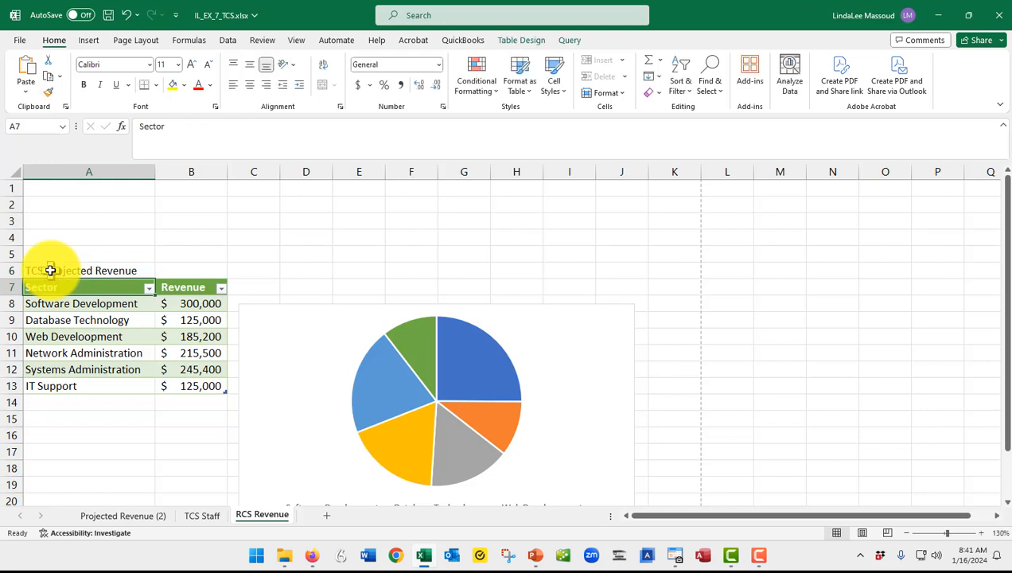
Apply the Title cell style to the TCS Projected Revenue heading in cell A6.
click(50, 271)
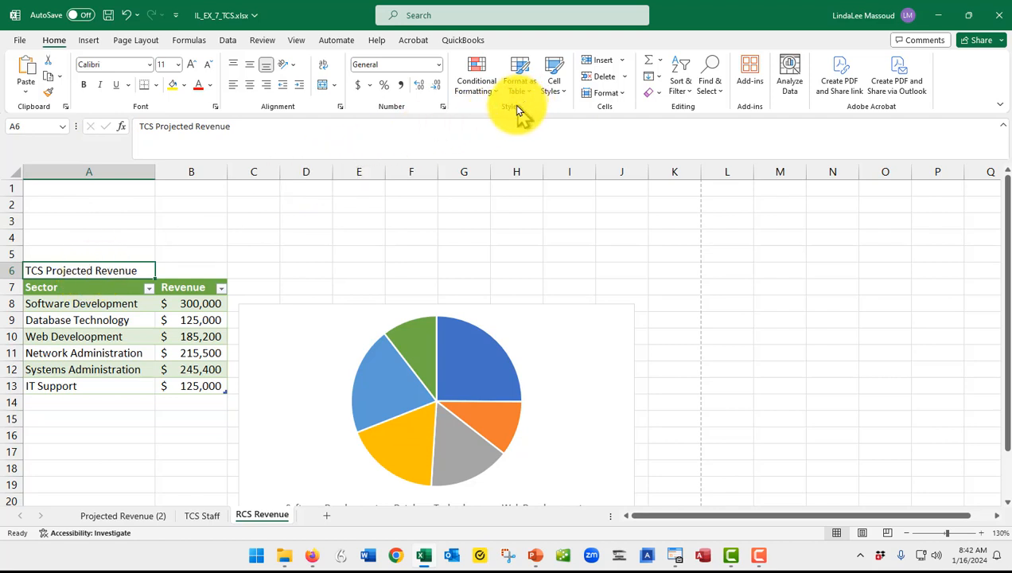
click(554, 87)
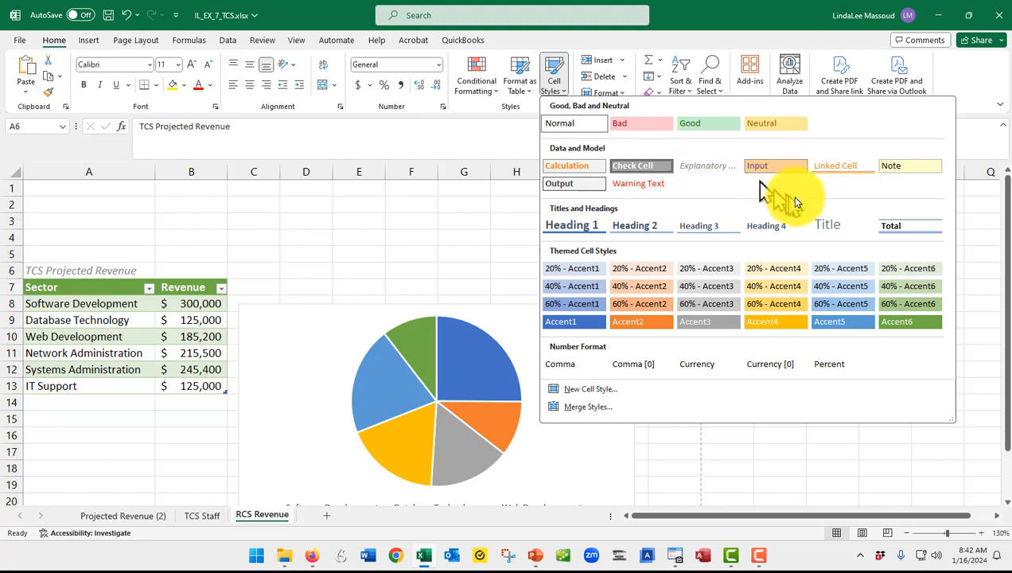
click(834, 230)
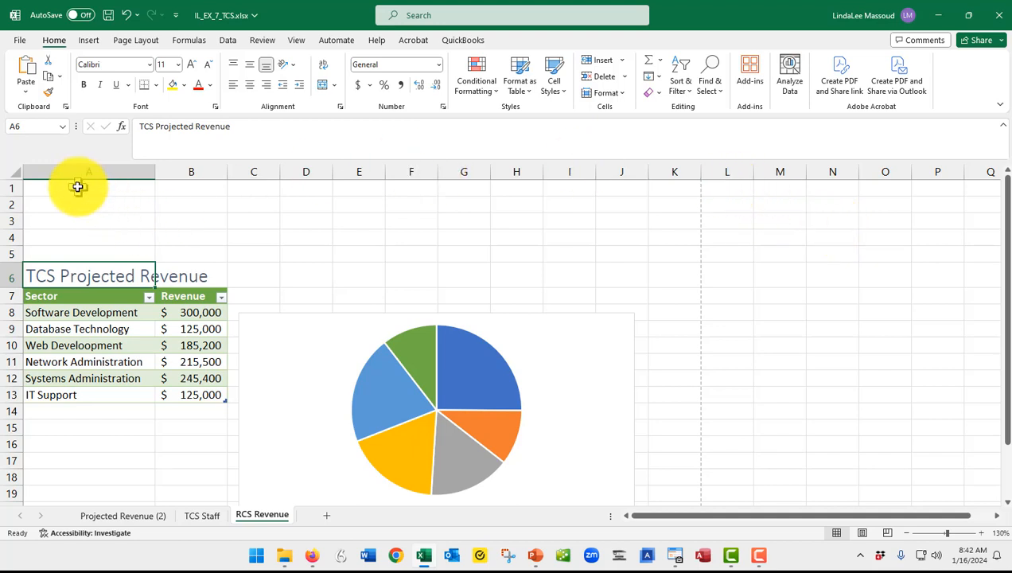
Select cell A1 as the insertion point for a picture.
click(79, 189)
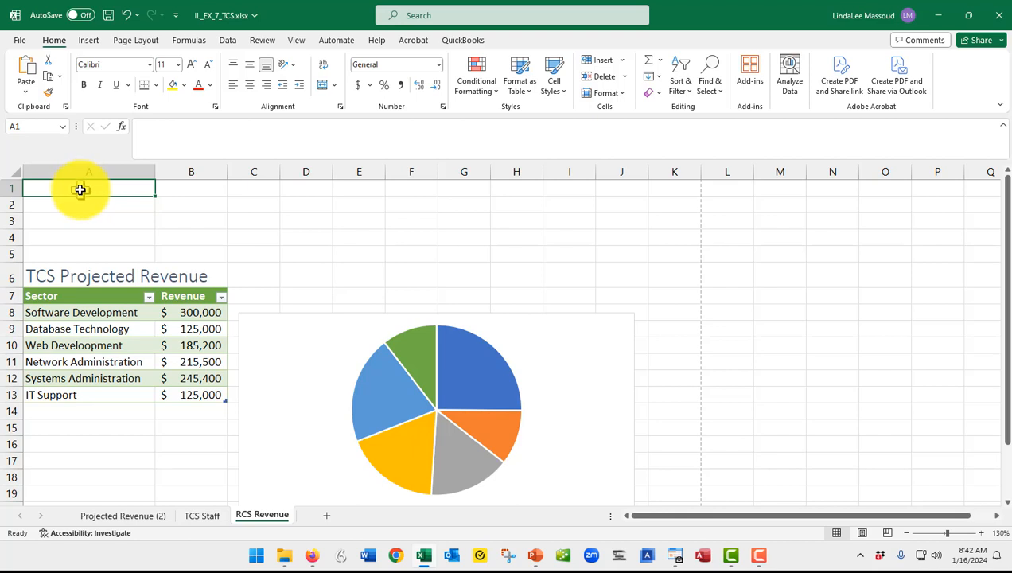
click(89, 45)
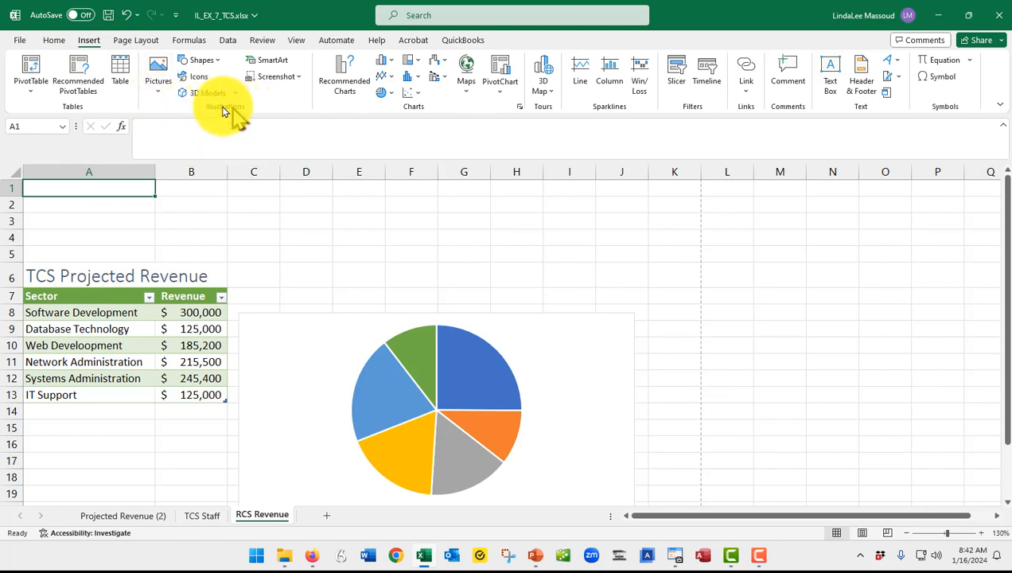
click(157, 92)
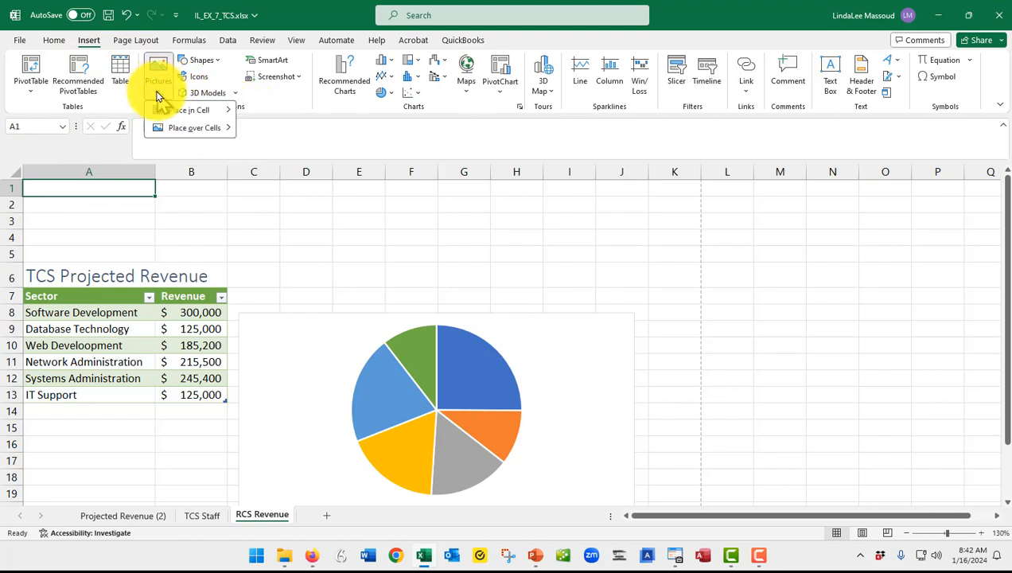
mouse_move(182, 118)
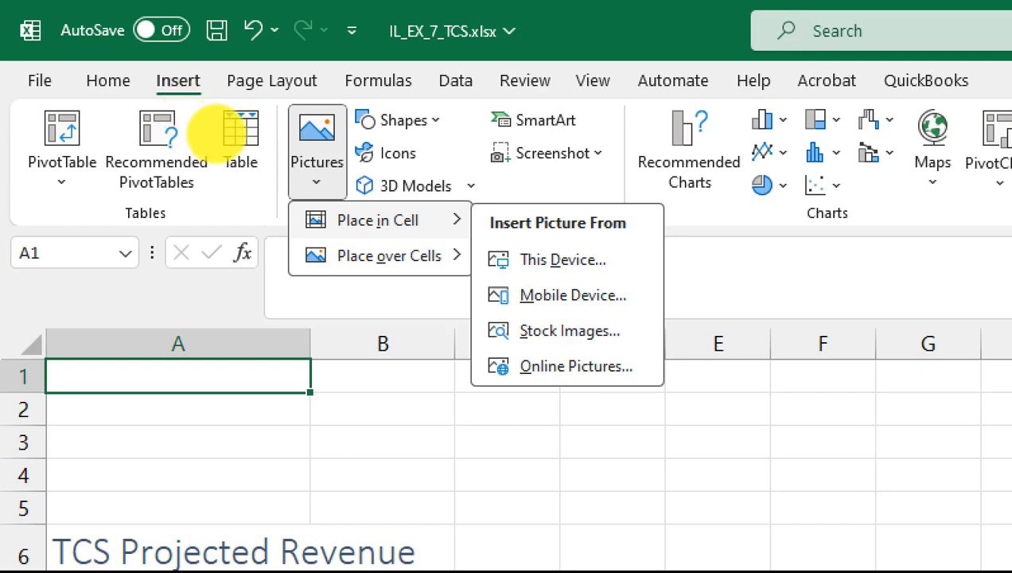
key(Escape)
key(Escape)
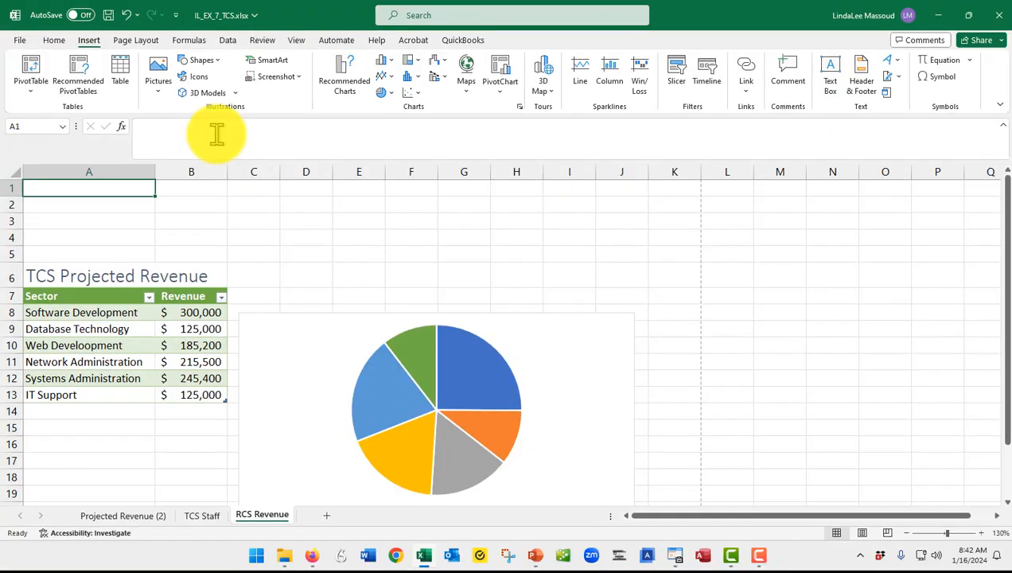
Place the JPG logo from the Module 7 folder in Downloads over the cells at A1, and shrink it to about 1.05" by 0.92".
click(162, 95)
mouse_move(203, 135)
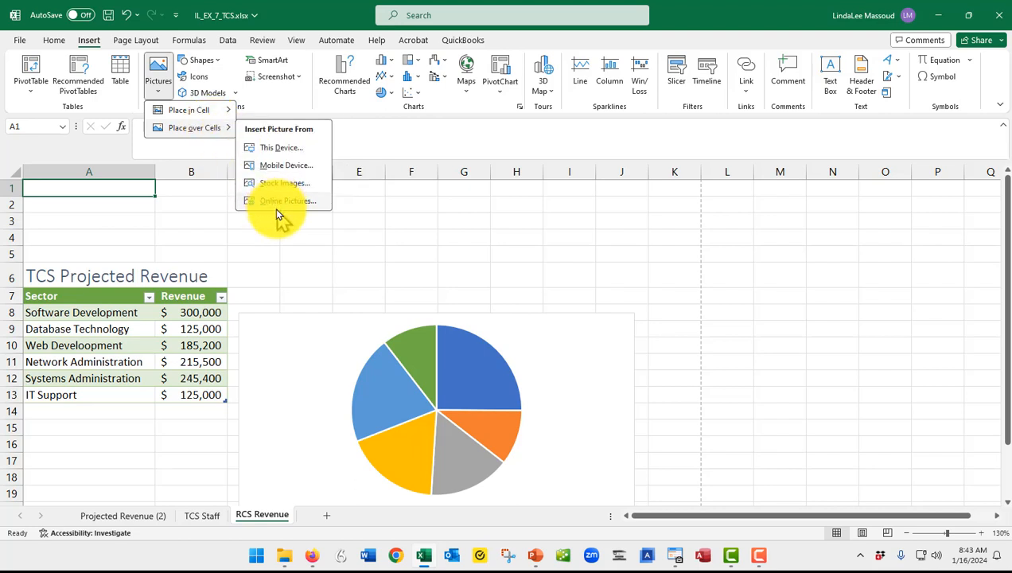
click(277, 150)
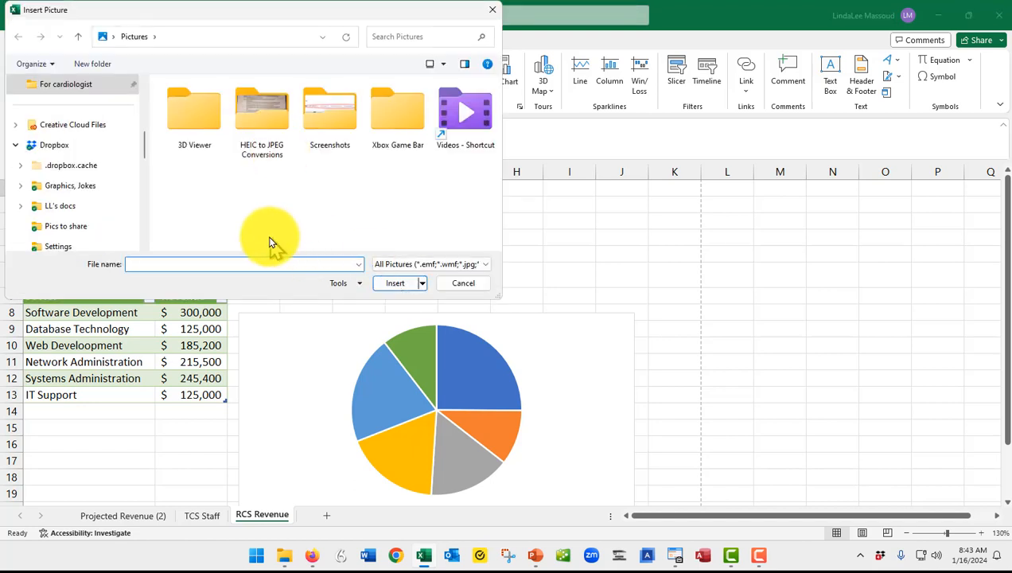
scroll(140, 143, up, 3)
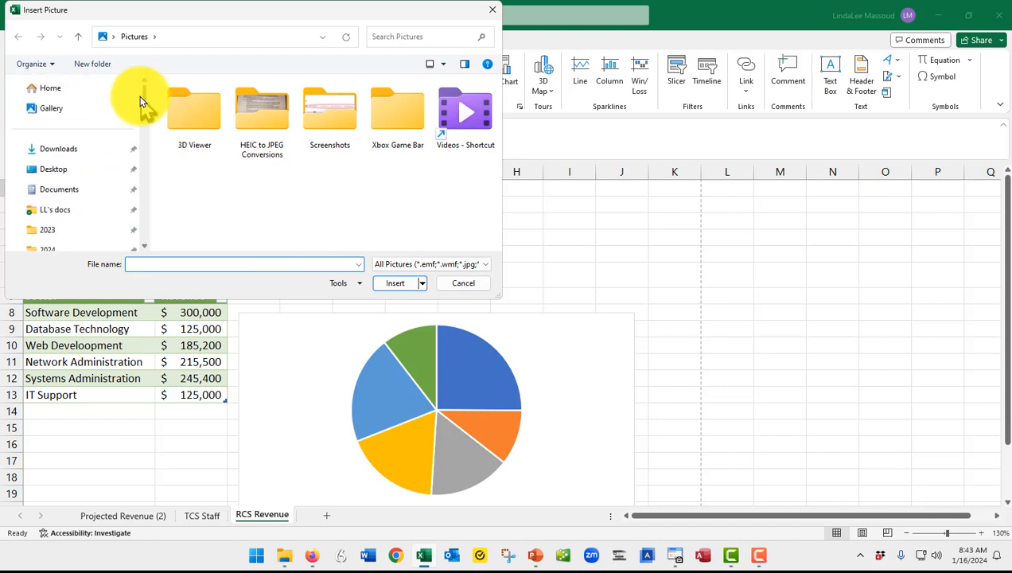
click(67, 151)
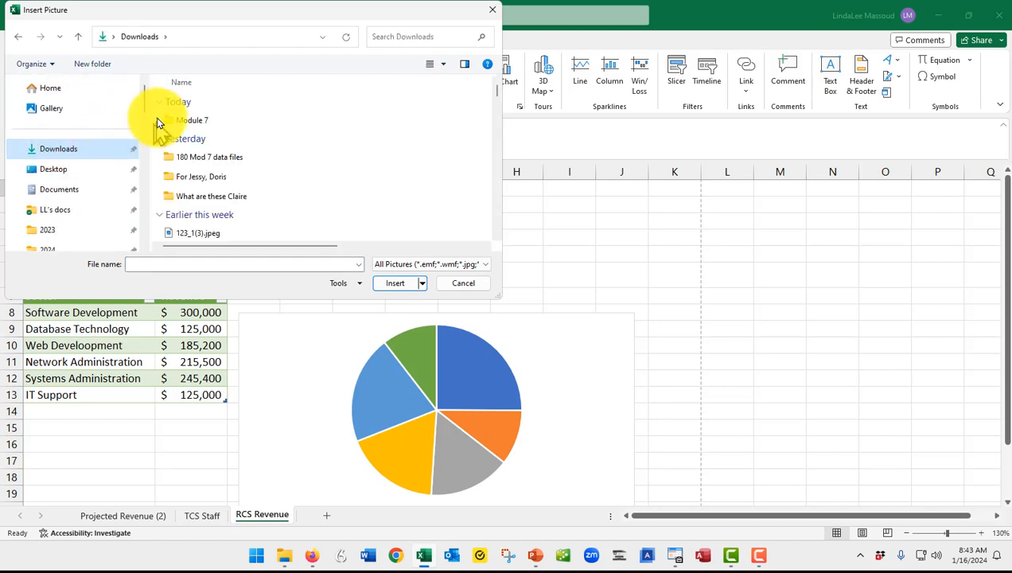
double_click(198, 123)
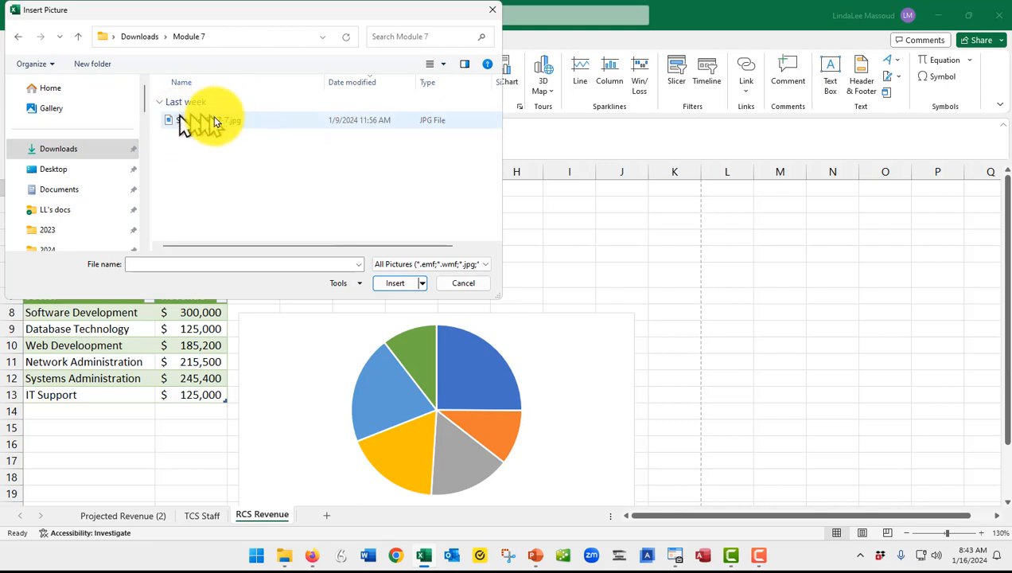
double_click(209, 121)
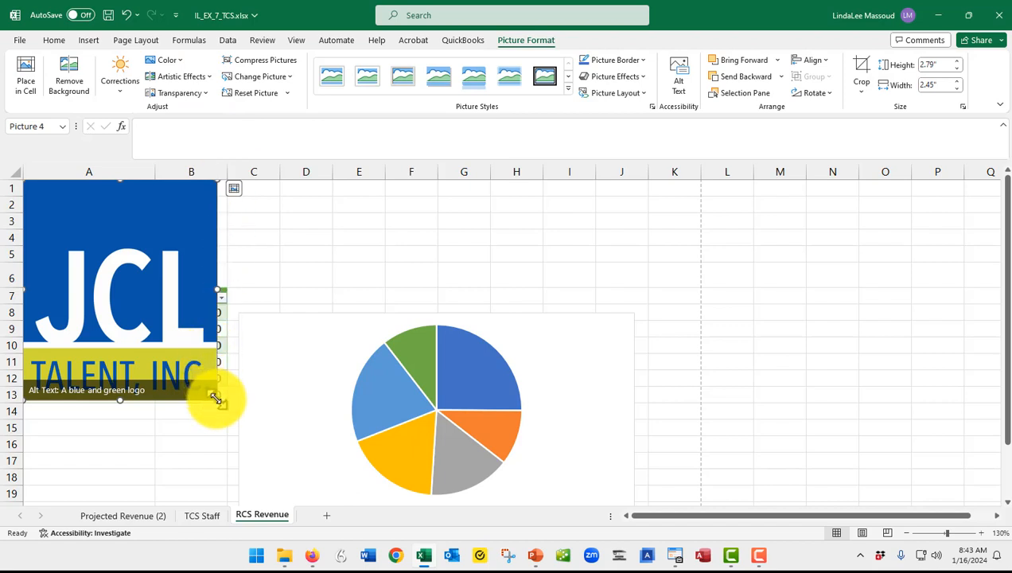
drag(217, 398, 95, 211)
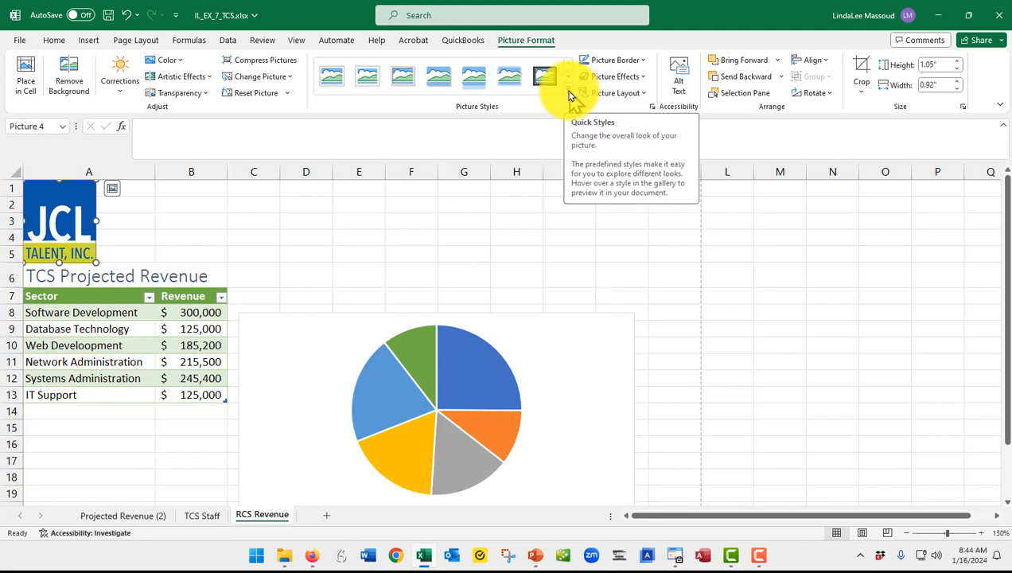
click(568, 94)
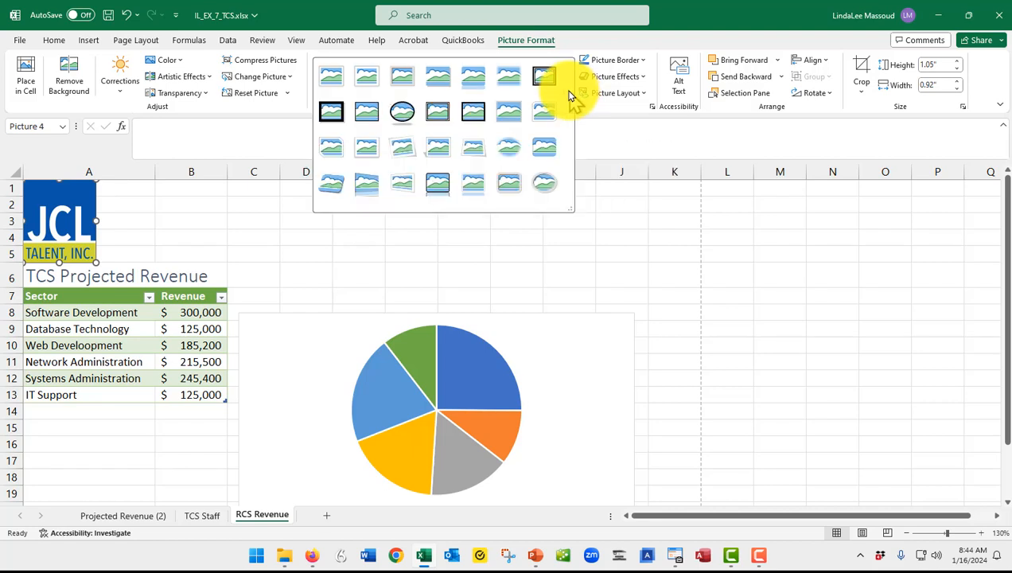
click(620, 130)
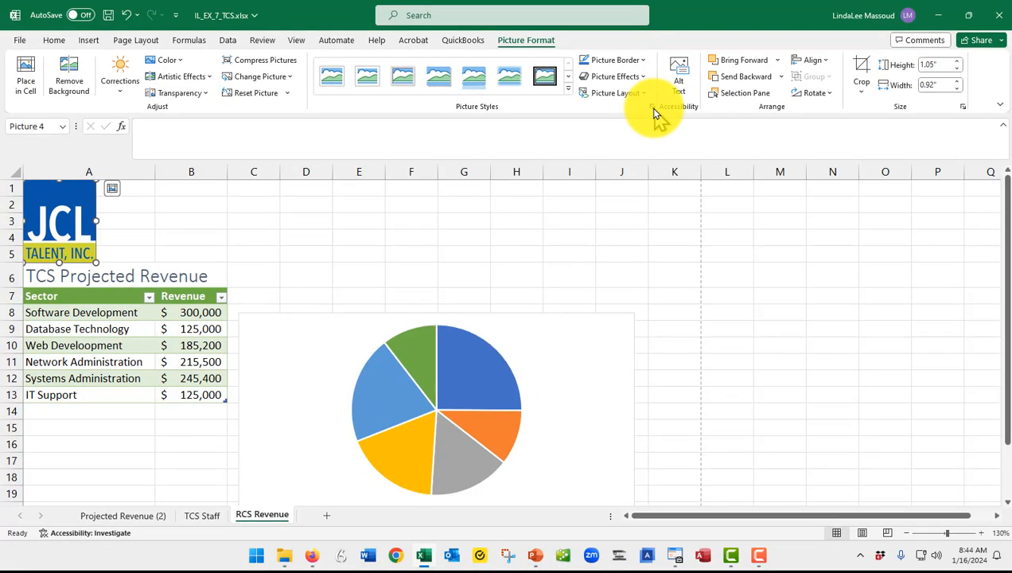
click(653, 108)
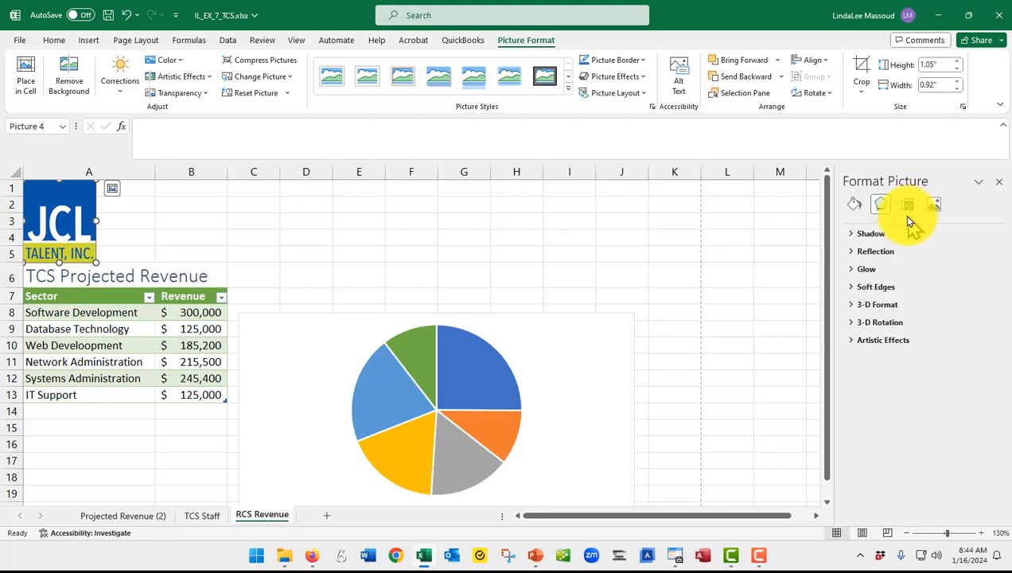
click(999, 184)
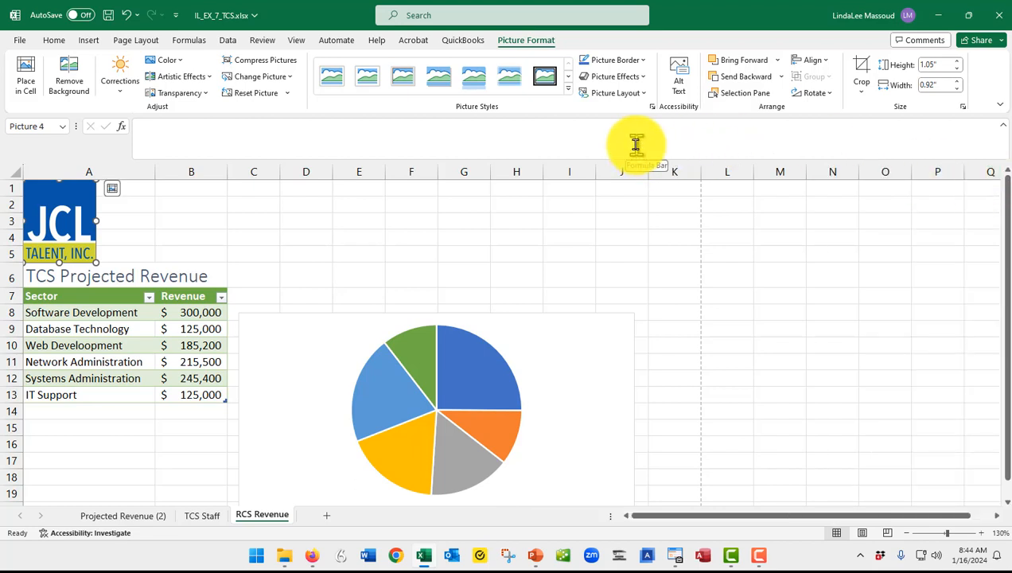
Apply the rounded, beveled rectangle picture style to the JCL logo and give it a border in the green theme color.
click(569, 90)
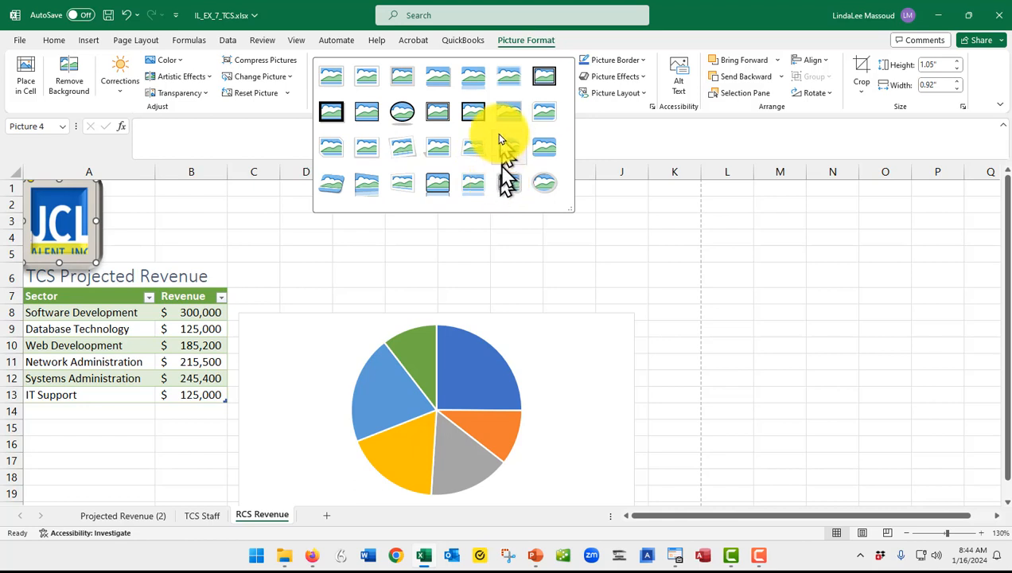
click(542, 148)
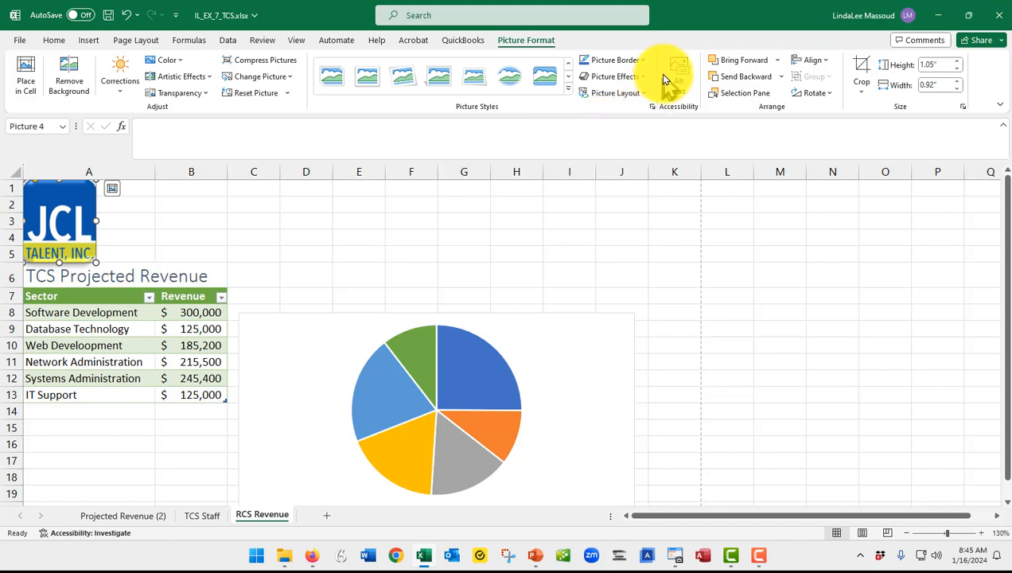
click(641, 61)
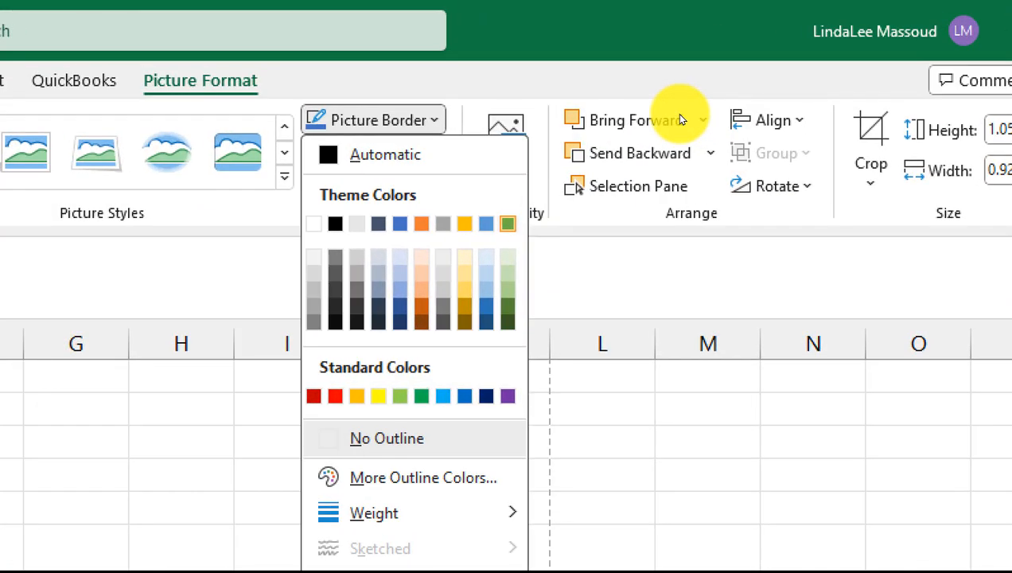
key(Escape)
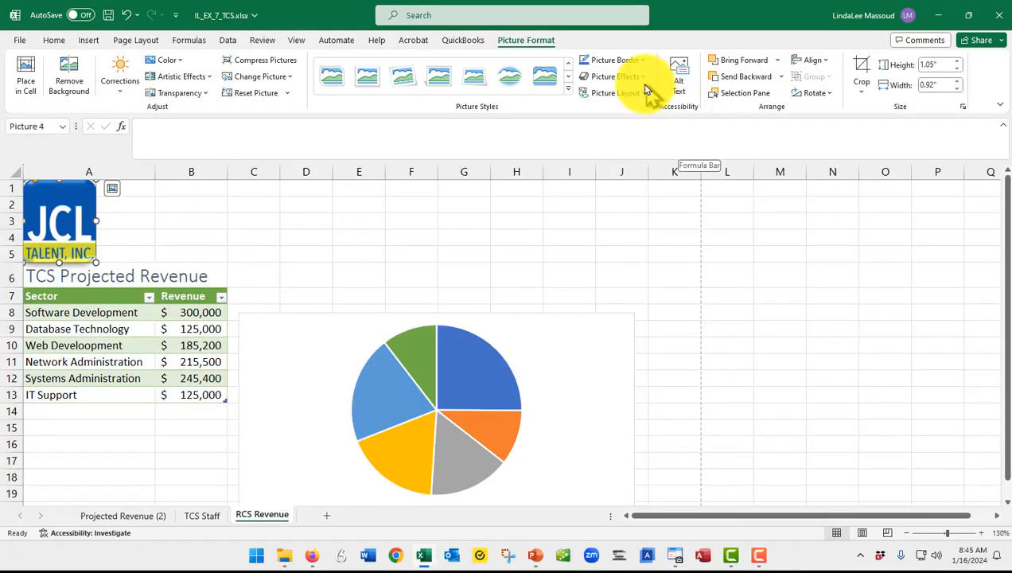
click(635, 60)
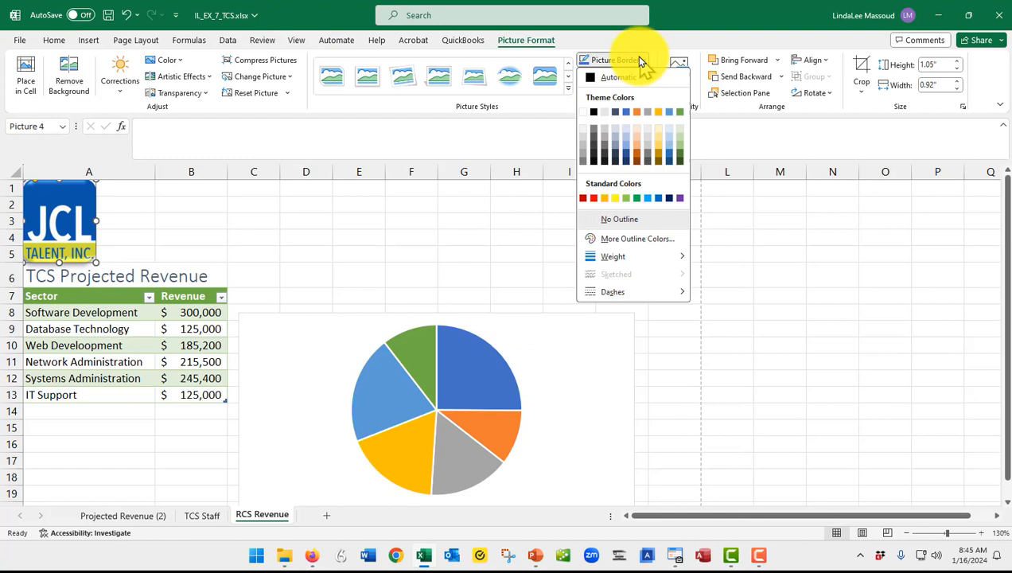
click(681, 115)
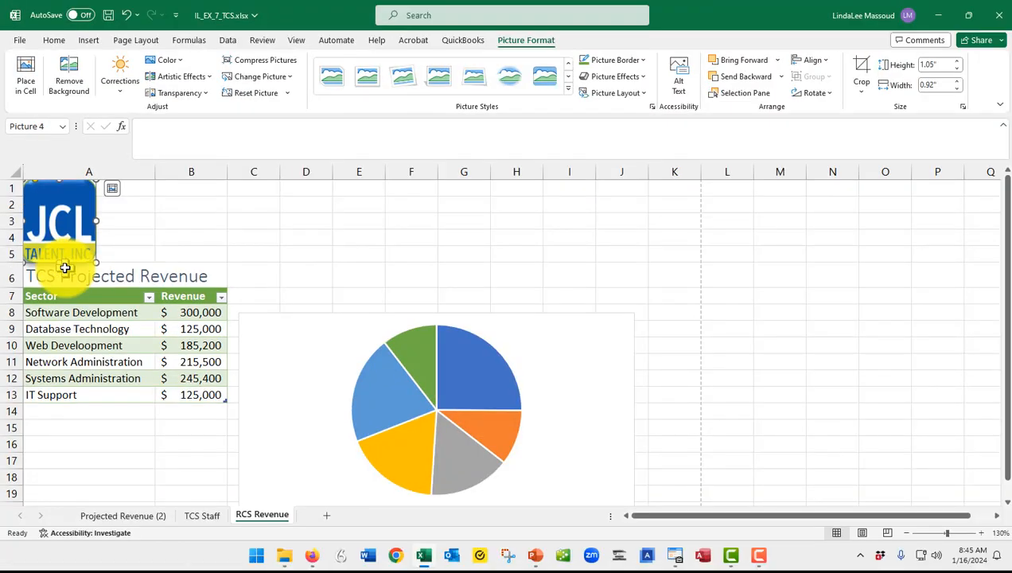
Add a glow effect in the green theme color to the JCL logo.
click(630, 77)
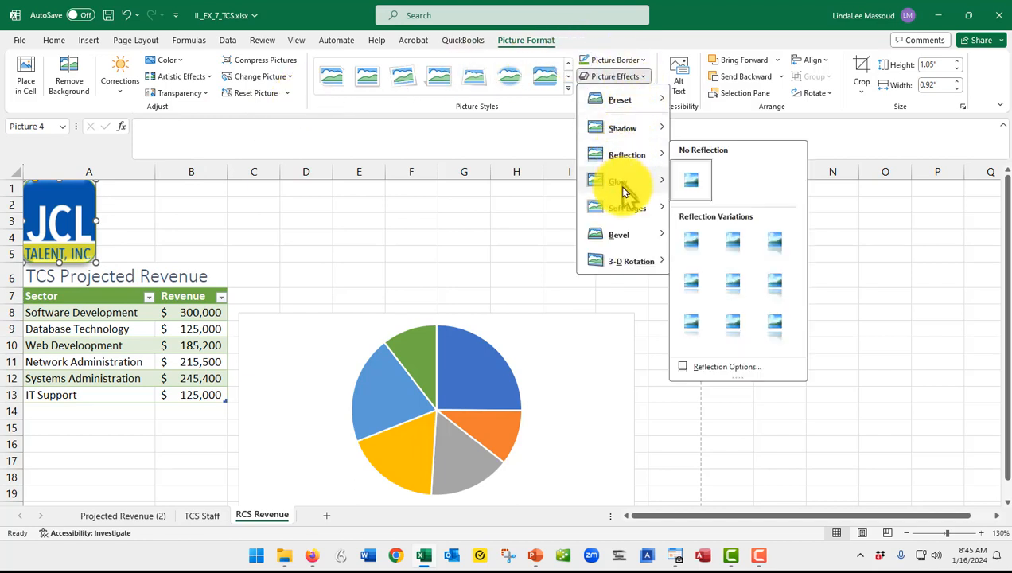
mouse_move(625, 191)
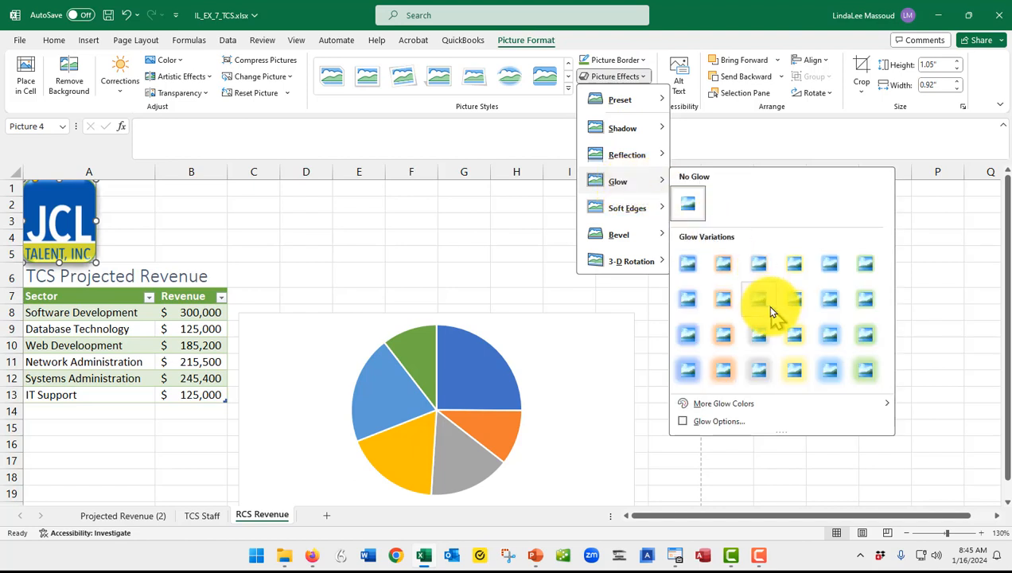
mouse_move(718, 409)
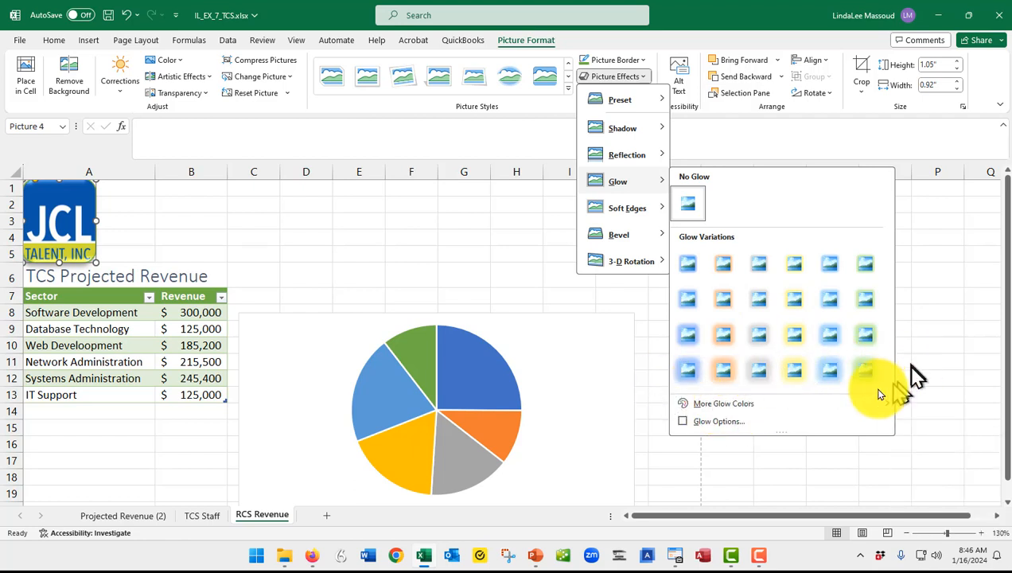
mouse_move(855, 406)
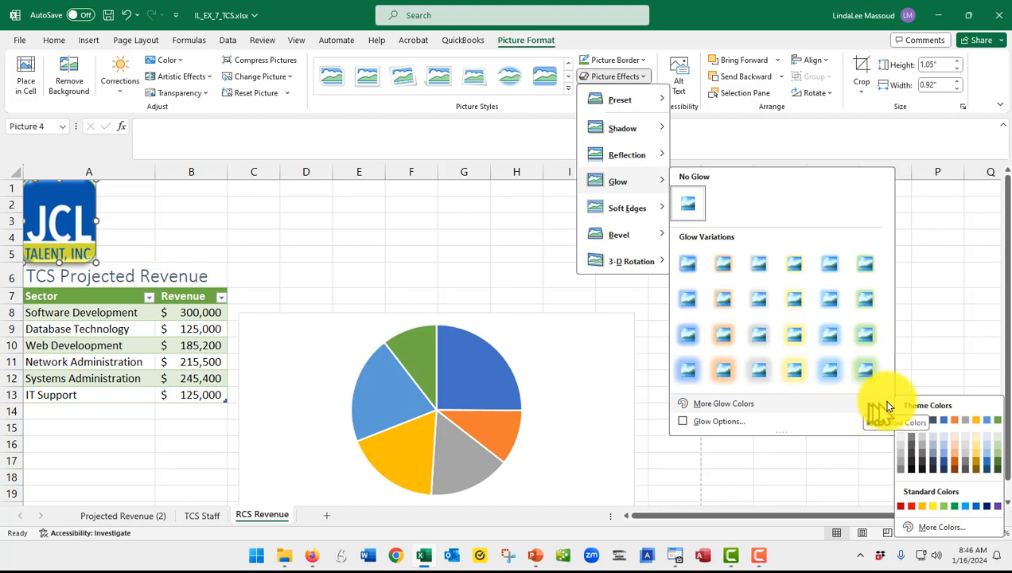
click(998, 422)
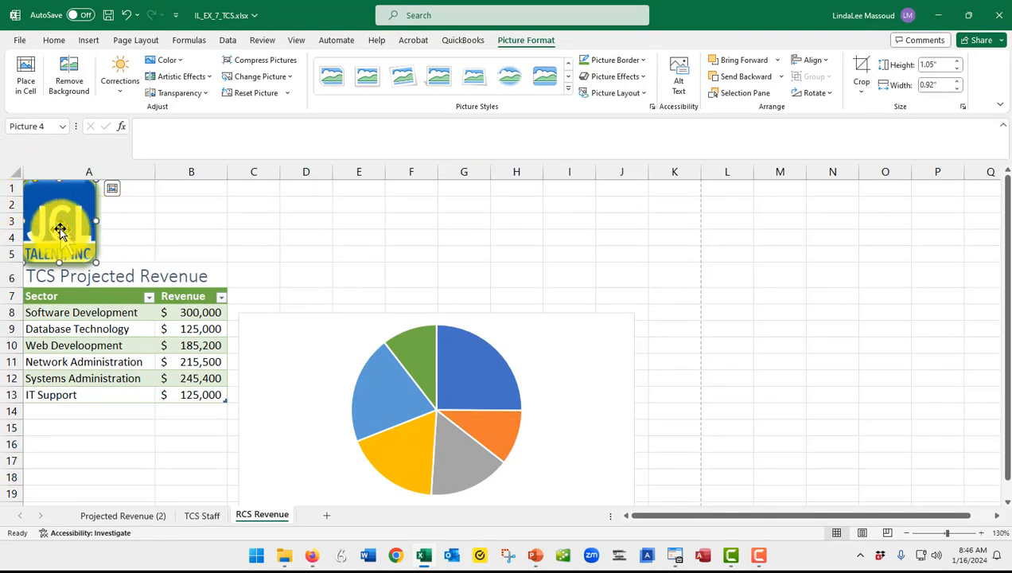
Move the JCL logo to straddle columns A and B above the revenue table, and shrink it to about 0.99" by 0.87".
drag(61, 227, 134, 234)
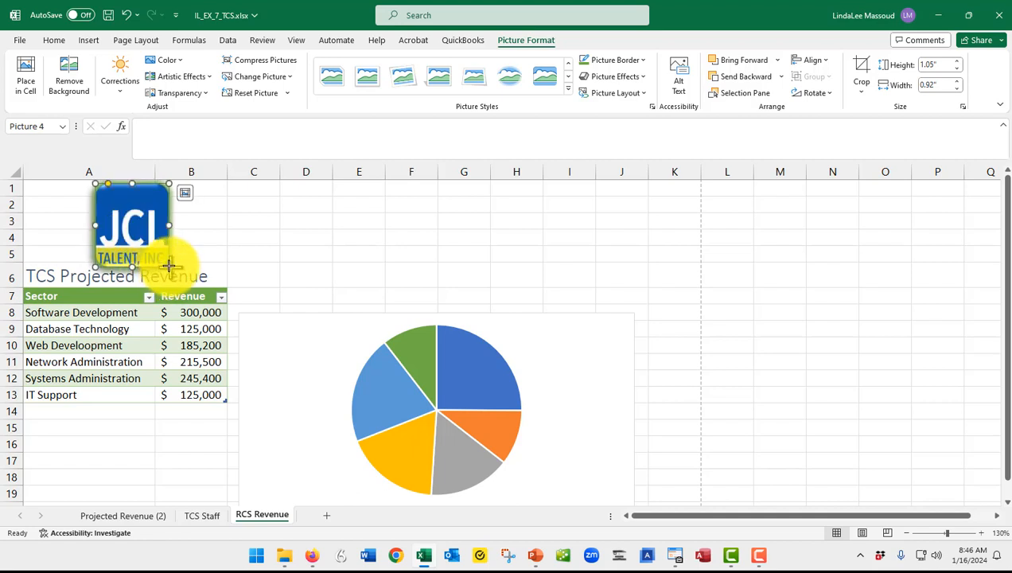
drag(169, 265, 165, 262)
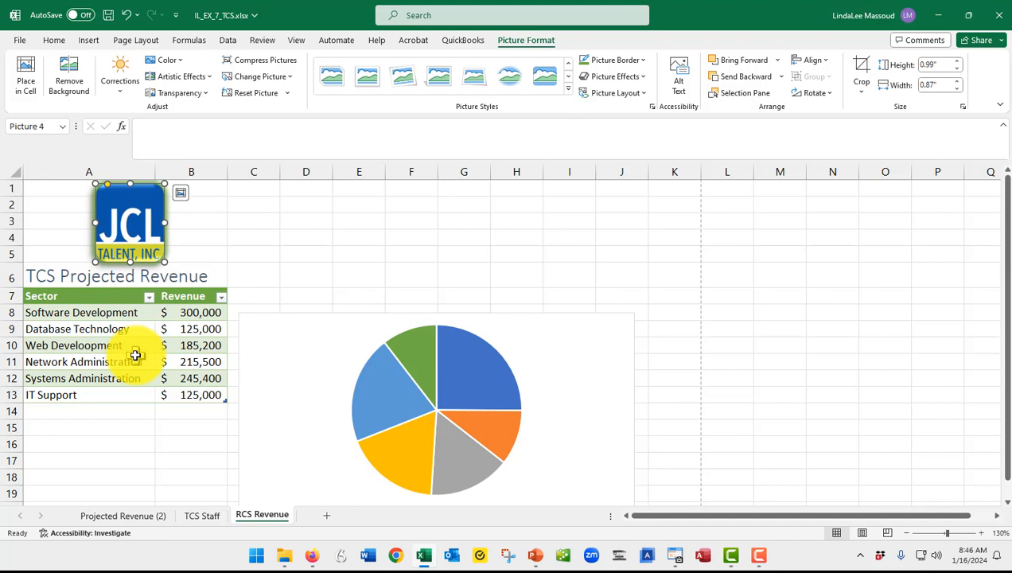
Save the workbook, and review the sheet's print preview with Landscape Orientation selected.
key(ctrl+s)
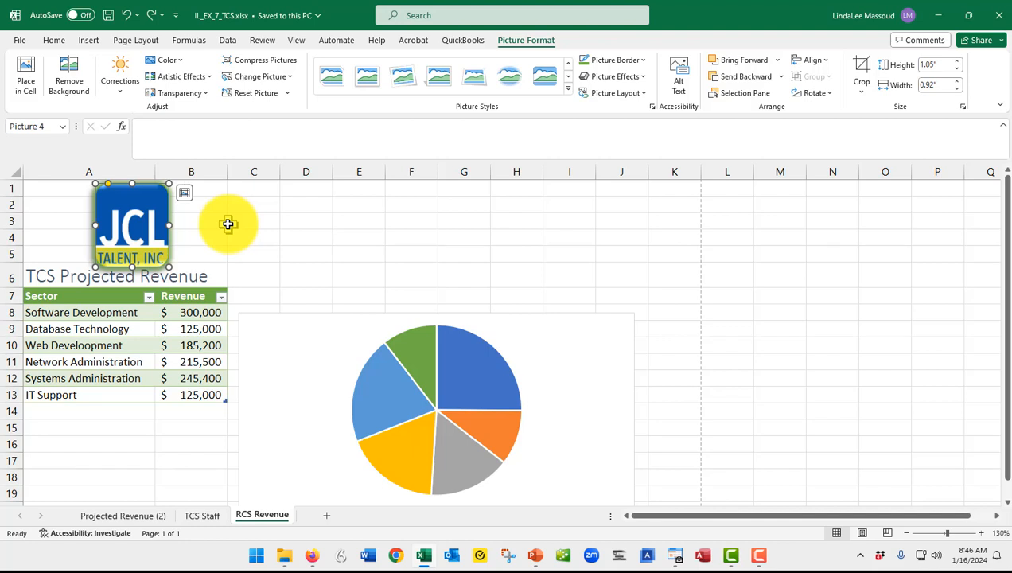
click(18, 41)
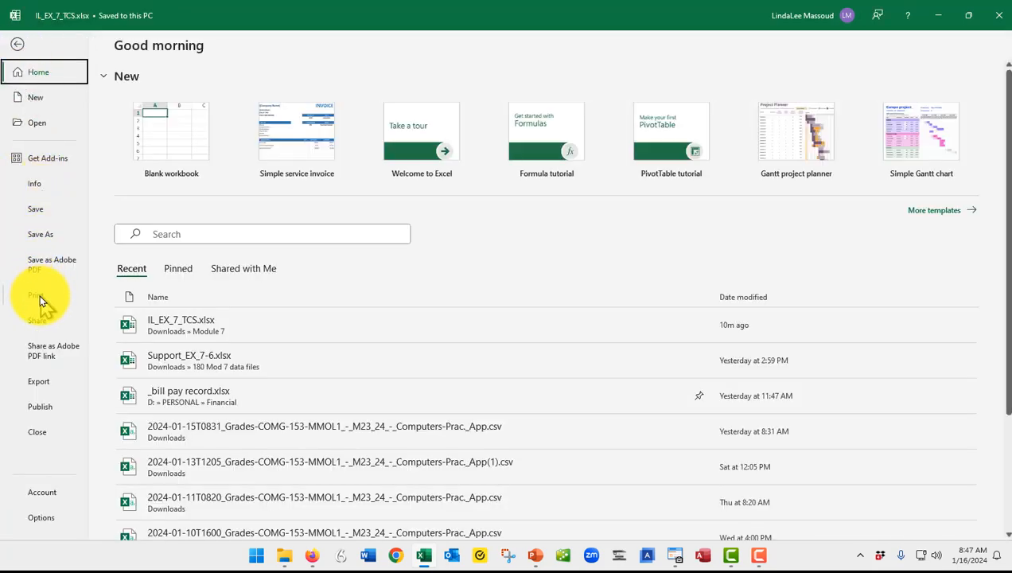
key(Escape)
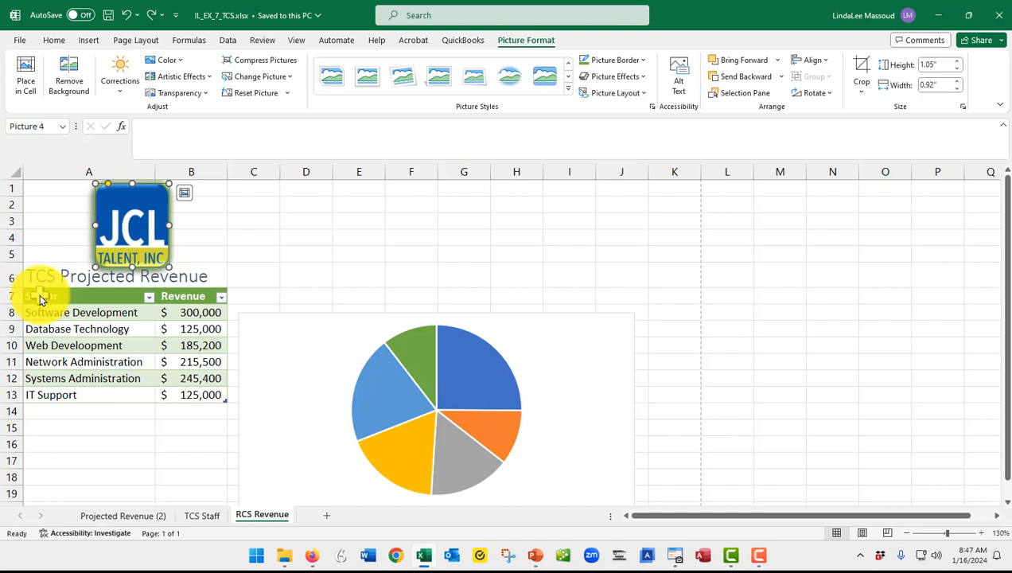
key(ctrl+p)
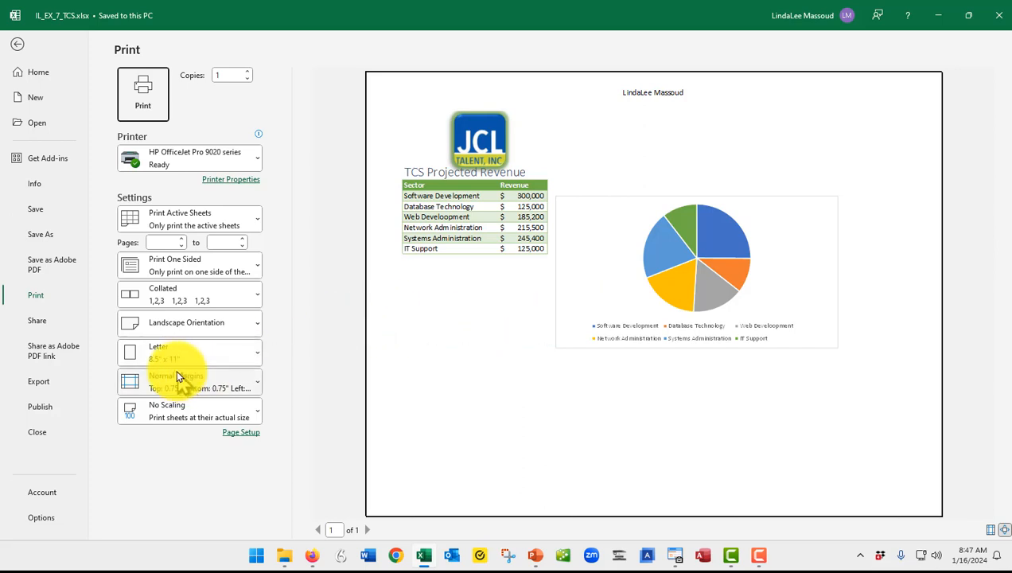
click(178, 328)
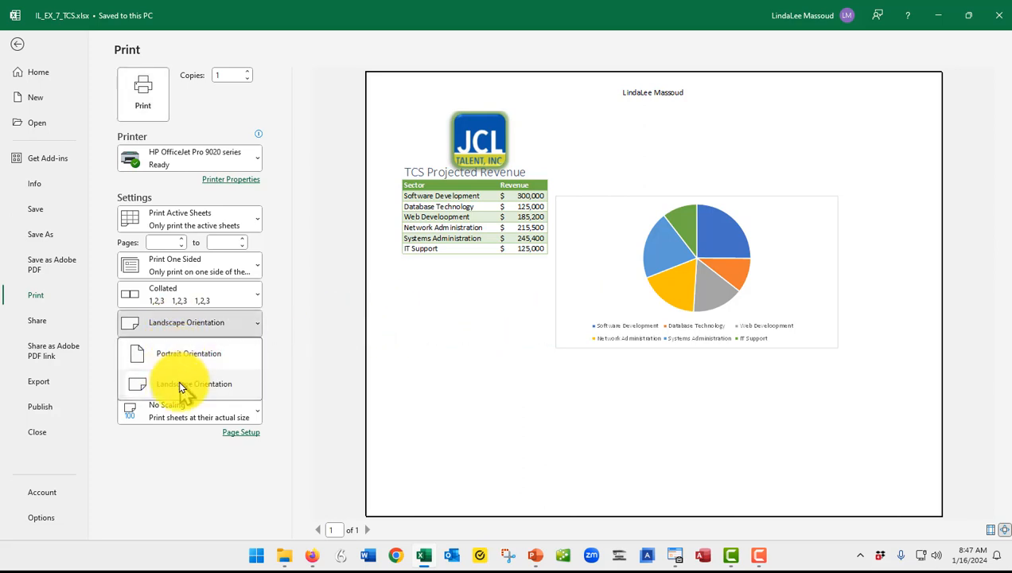
click(183, 384)
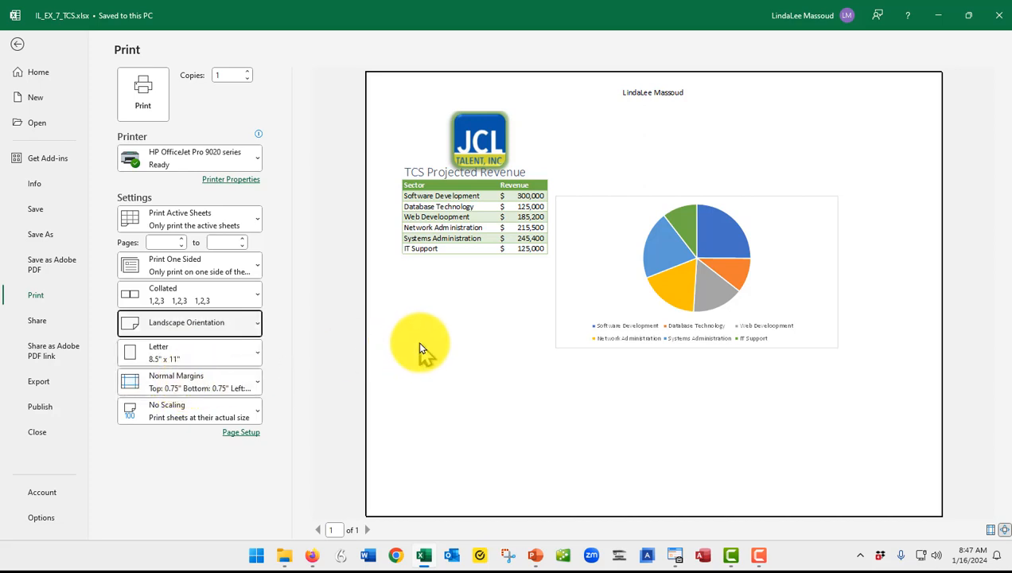
key(Escape)
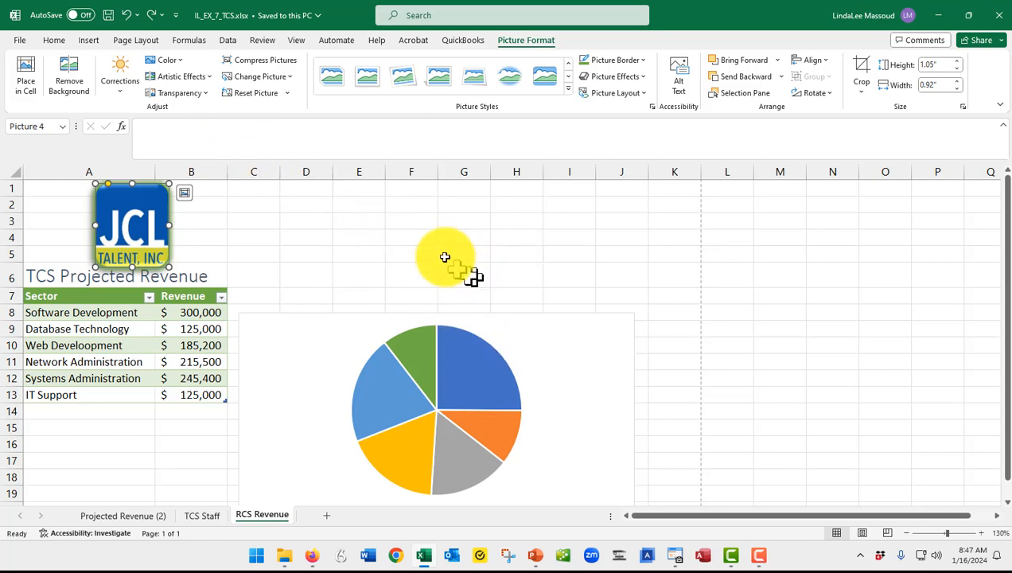
Insert a Vertical Box List SmartArt graphic on the RCS Revenue worksheet.
click(87, 39)
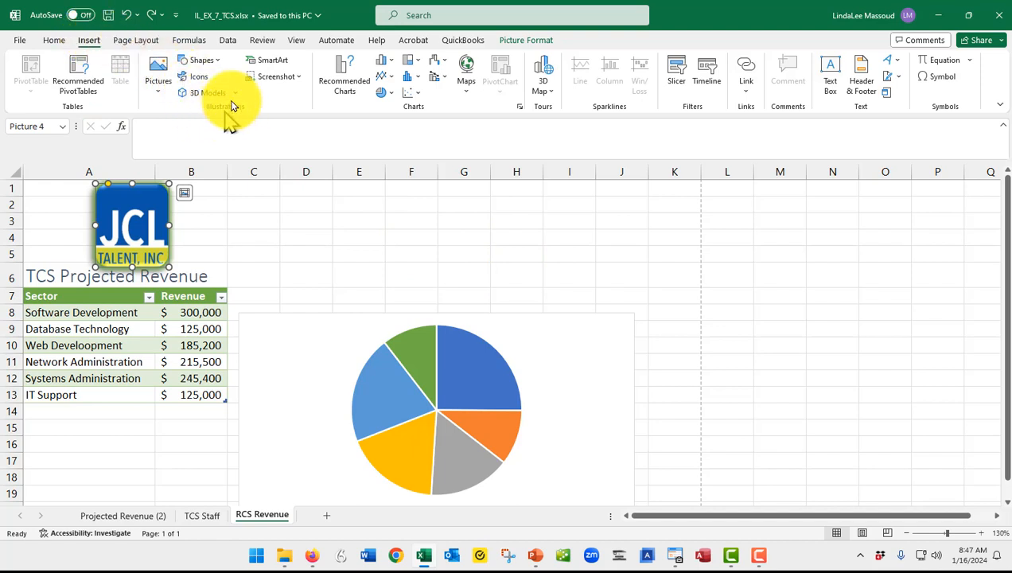
click(275, 61)
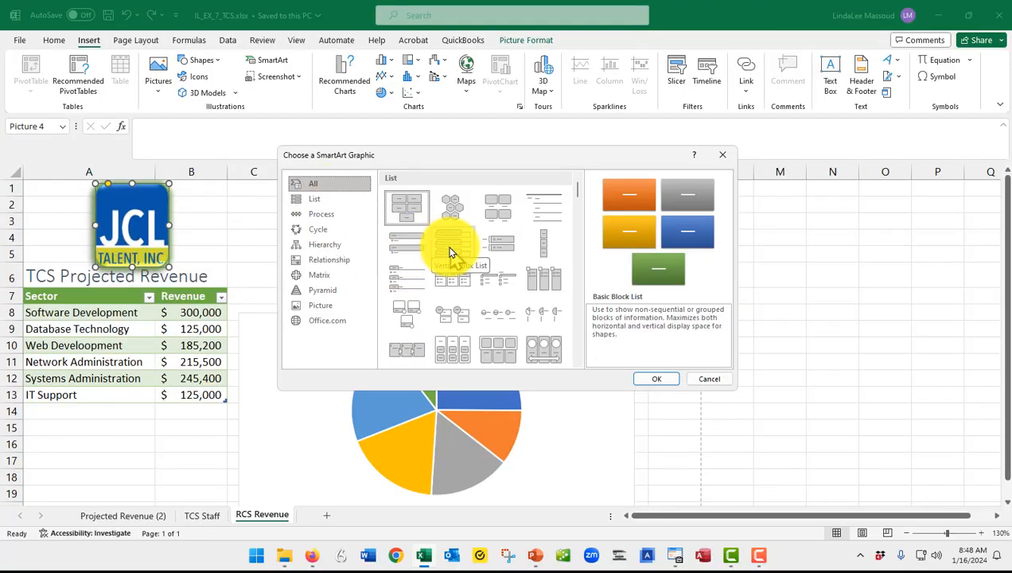
click(450, 253)
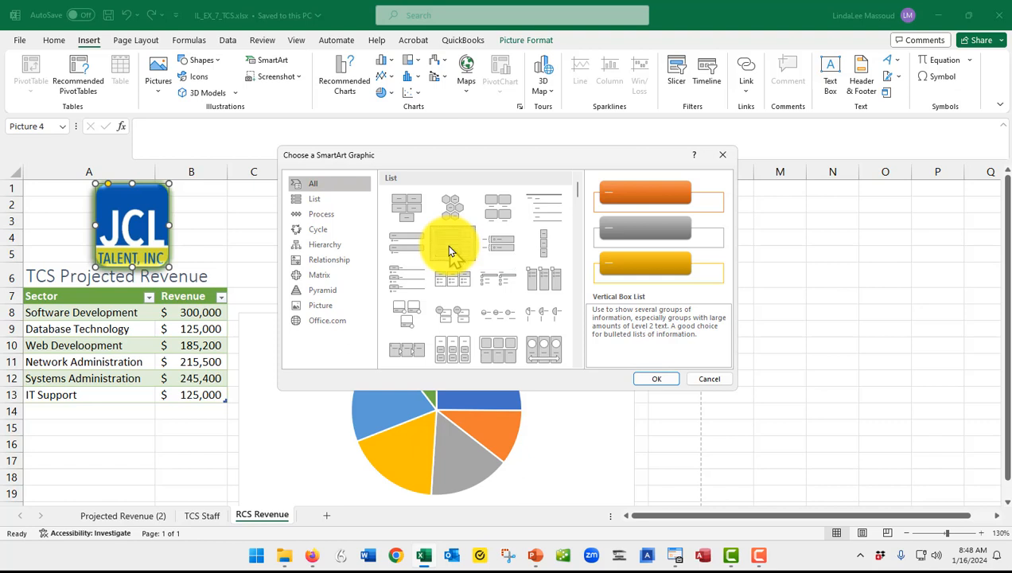
click(657, 379)
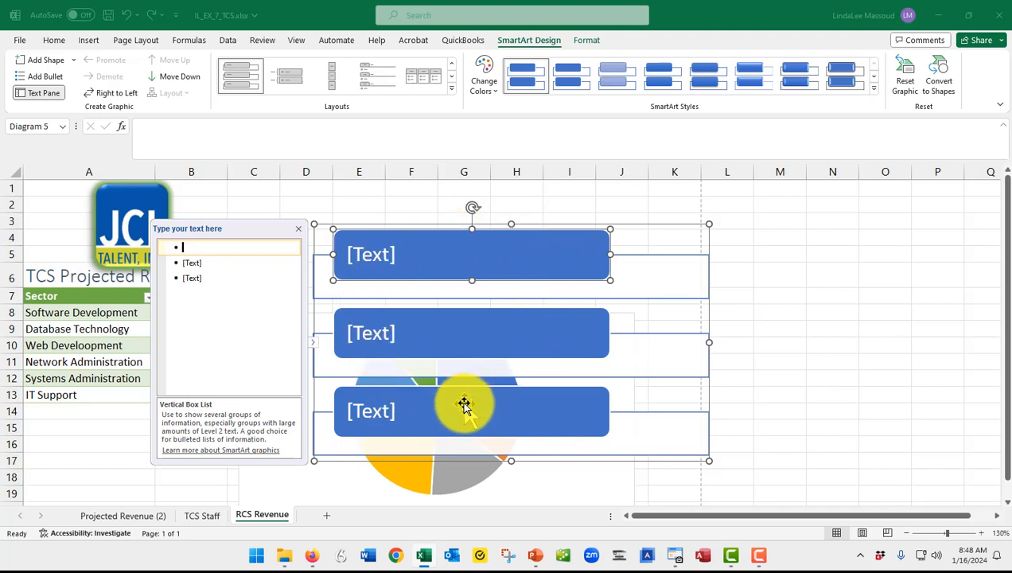
Enter Apples, Bananas and Cherries as the first three top-level items of the SmartArt list.
click(193, 249)
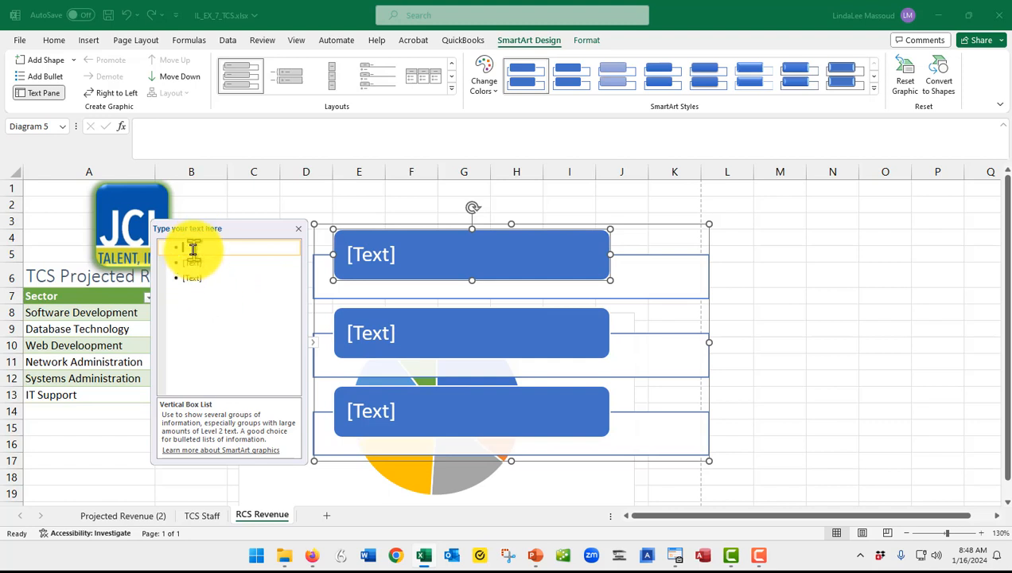
text(Apples)
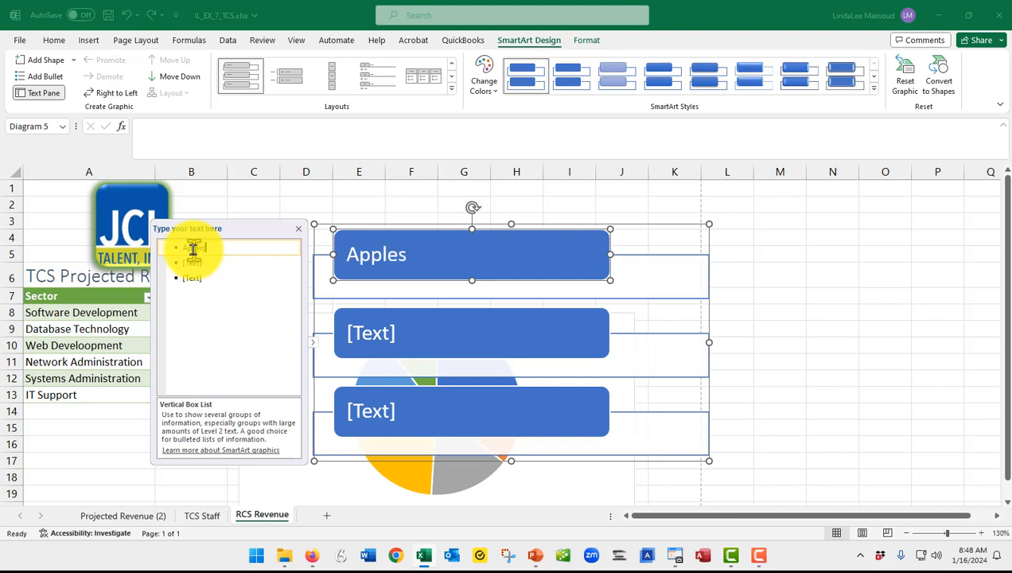
key(Return)
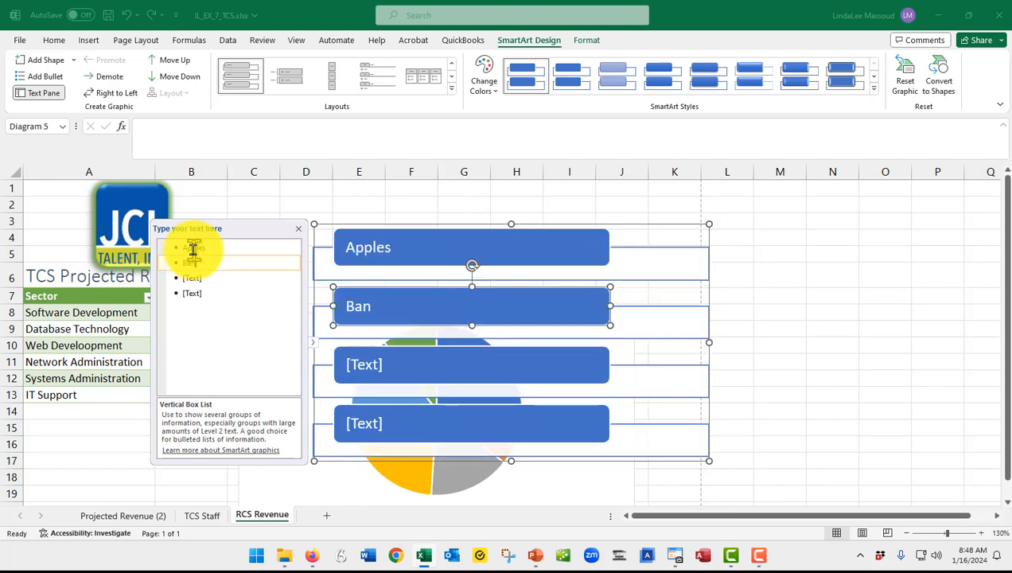
text(Bananas)
key(Return)
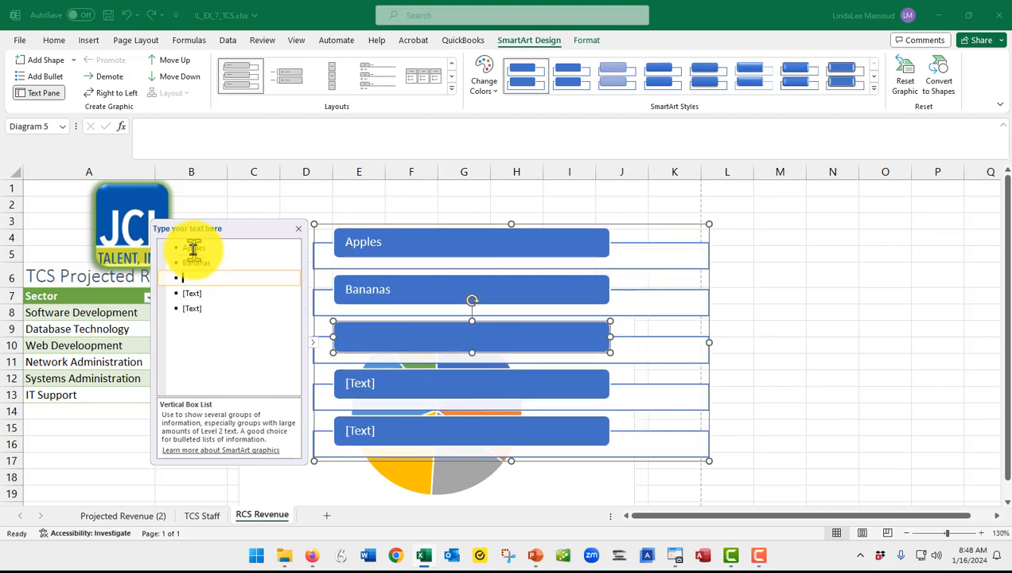
text(Cherries)
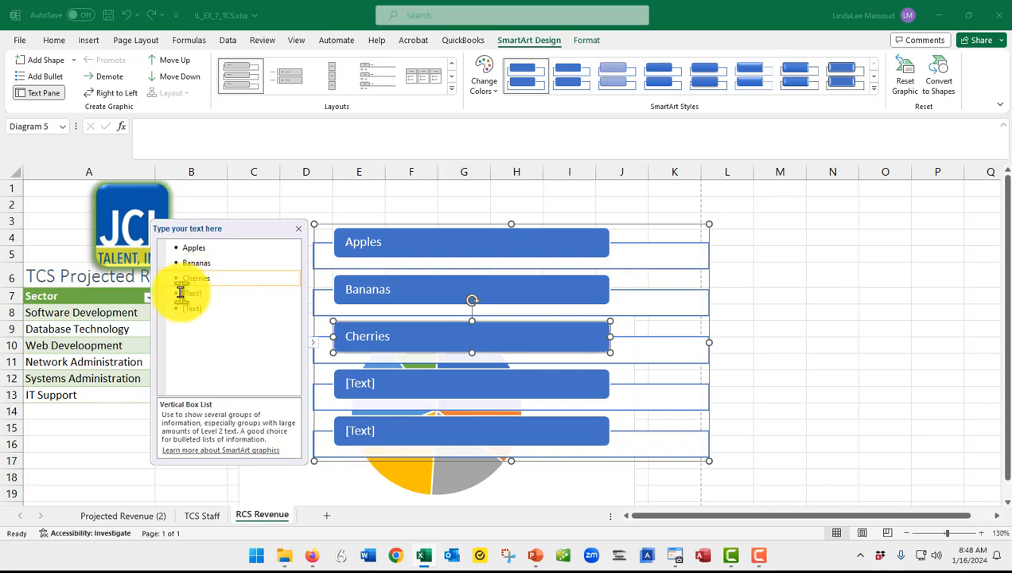
Add Sour and Marischino as second-level bullets under Cherries in the SmartArt list.
key(Return)
key(Tab)
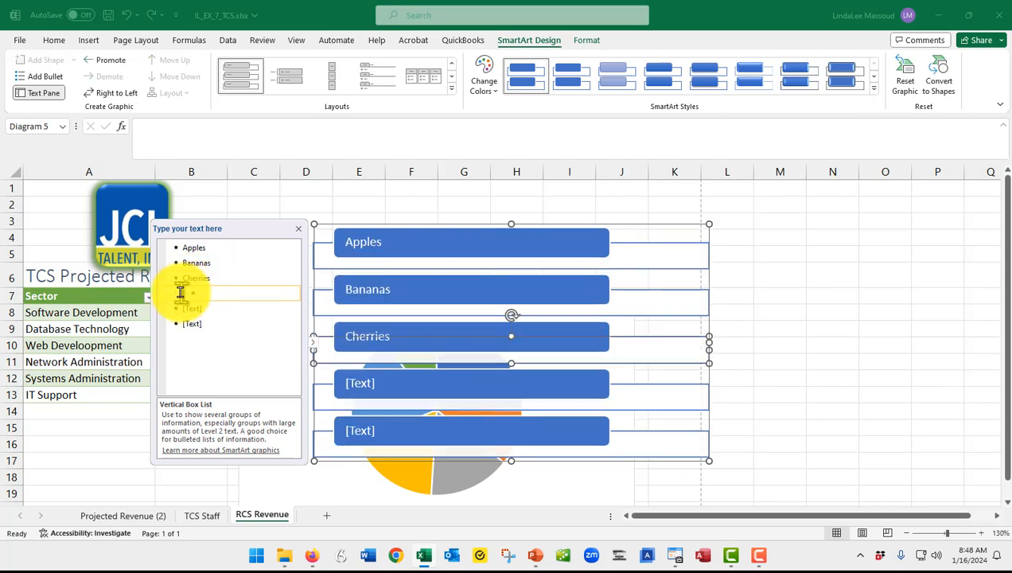
text(Sour)
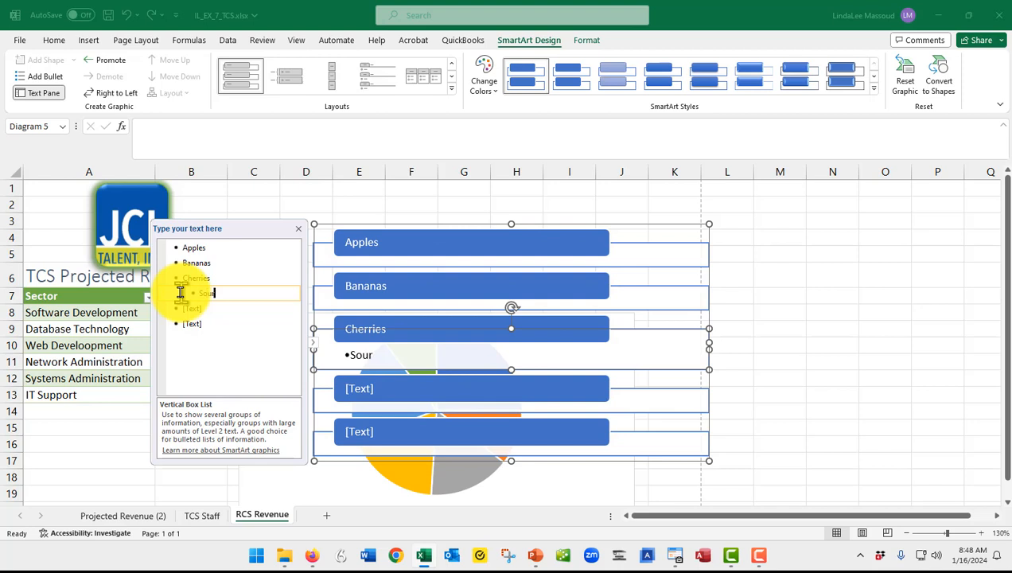
key(Return)
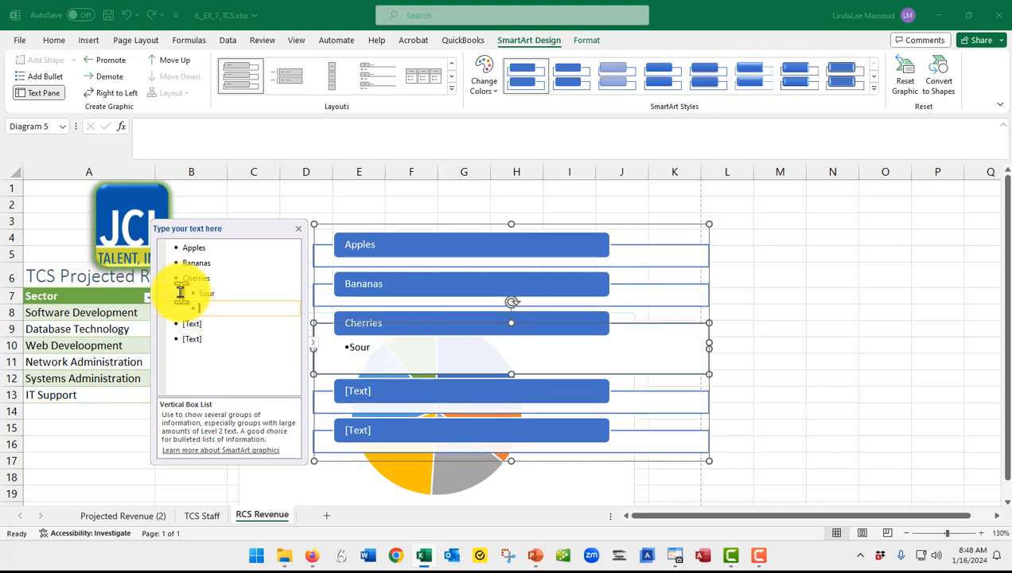
text(Maris)
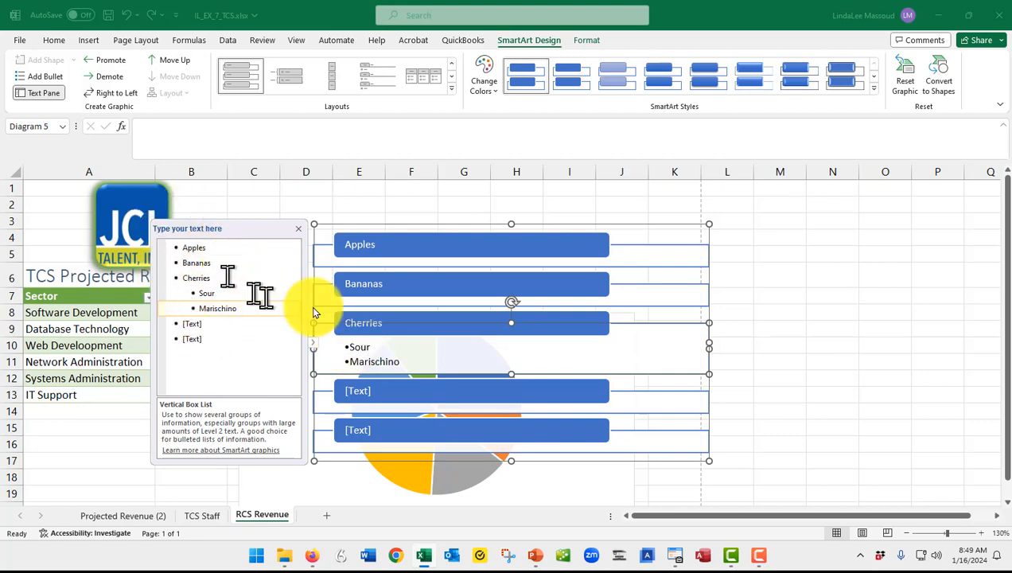
Remove the two empty placeholder items from the SmartArt list and deselect the graphic.
click(203, 339)
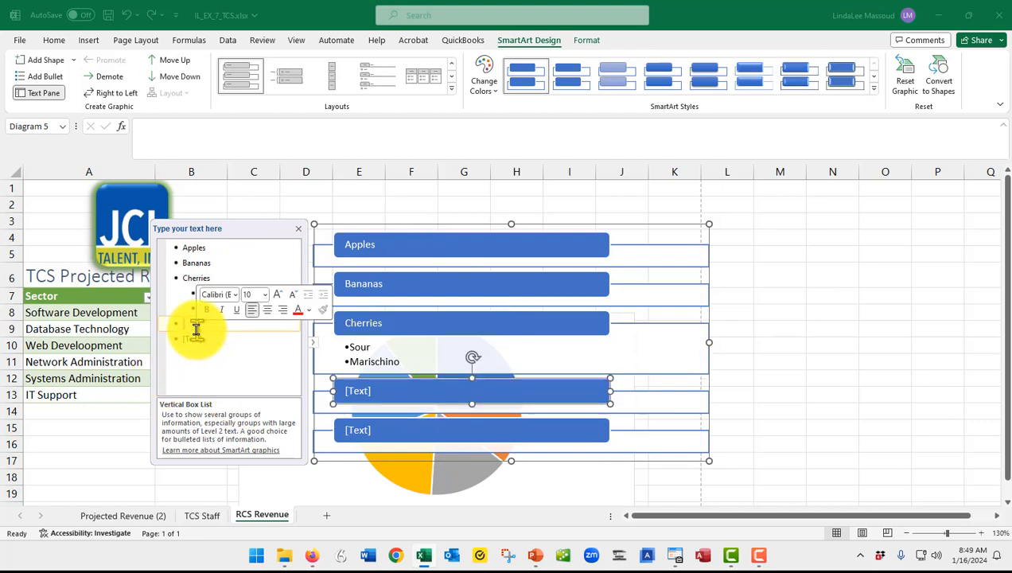
key(BackSpace)
key(BackSpace)
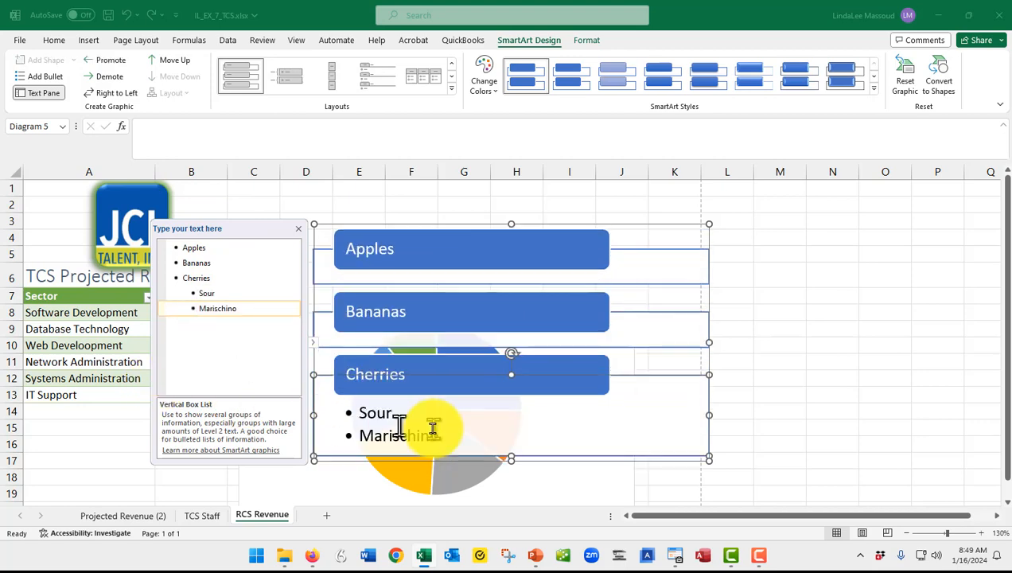
click(800, 334)
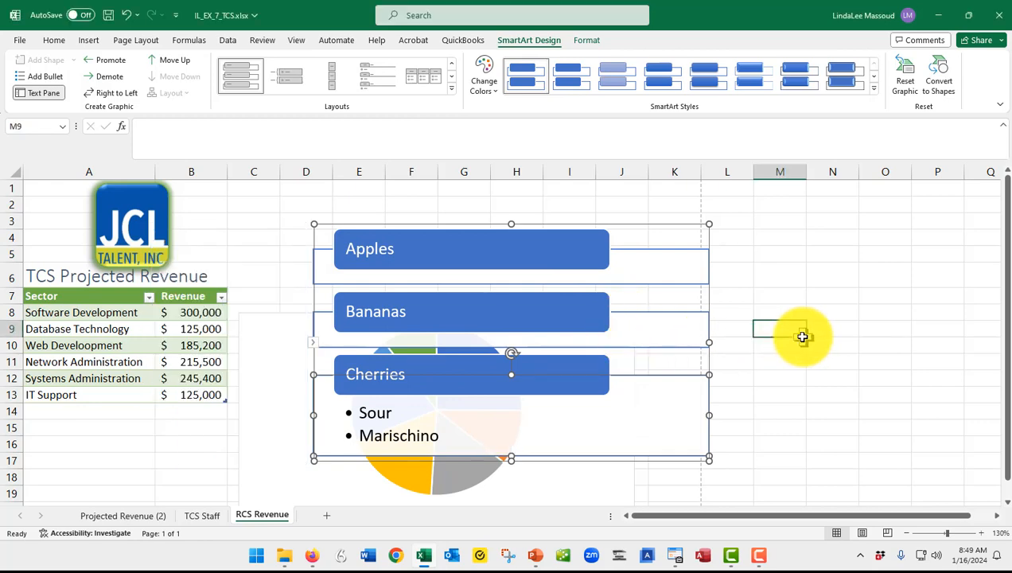
Examine the SmartArt styles, color variations and shape formatting options available for the fruit list graphic.
click(566, 256)
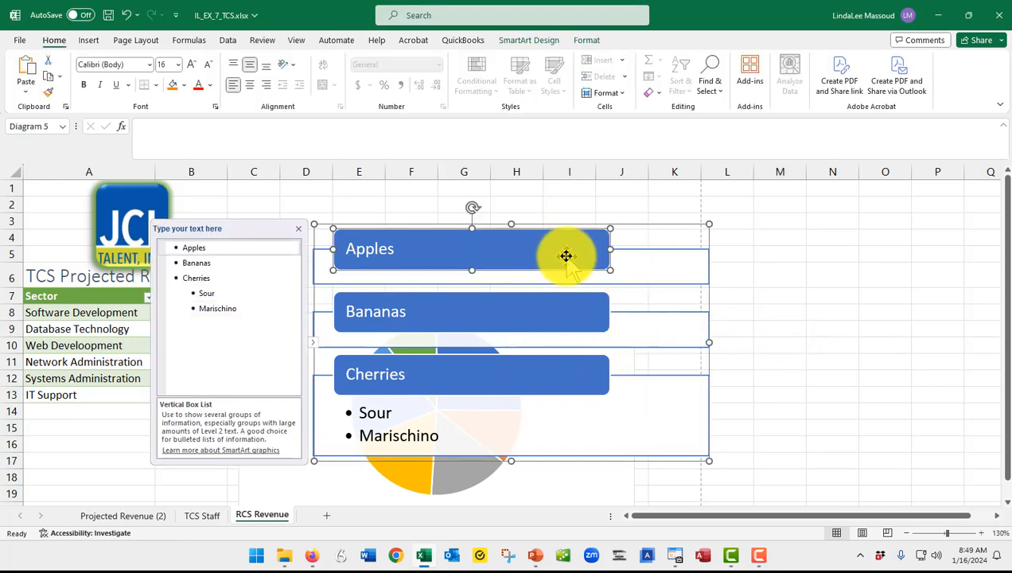
click(704, 302)
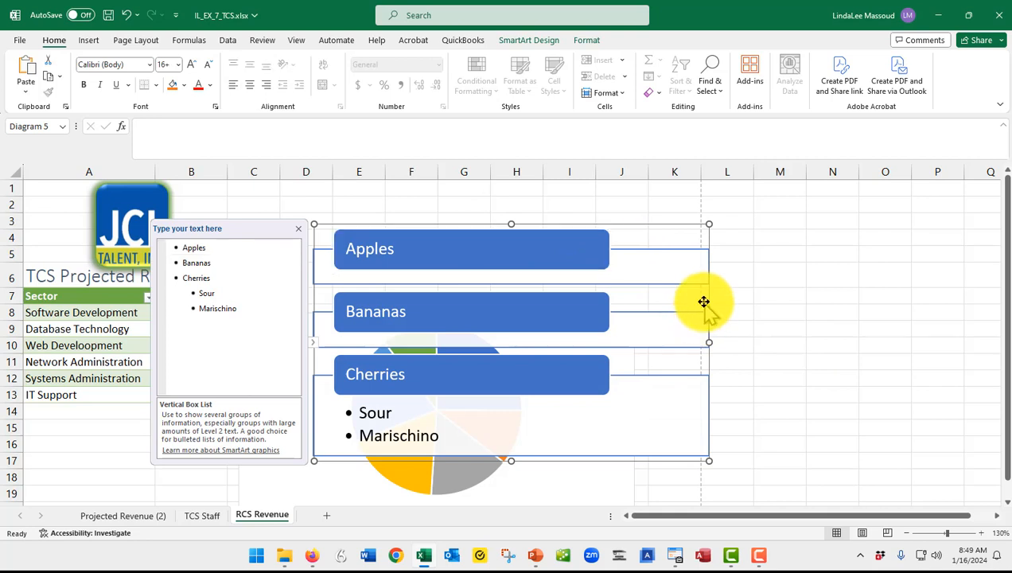
click(519, 43)
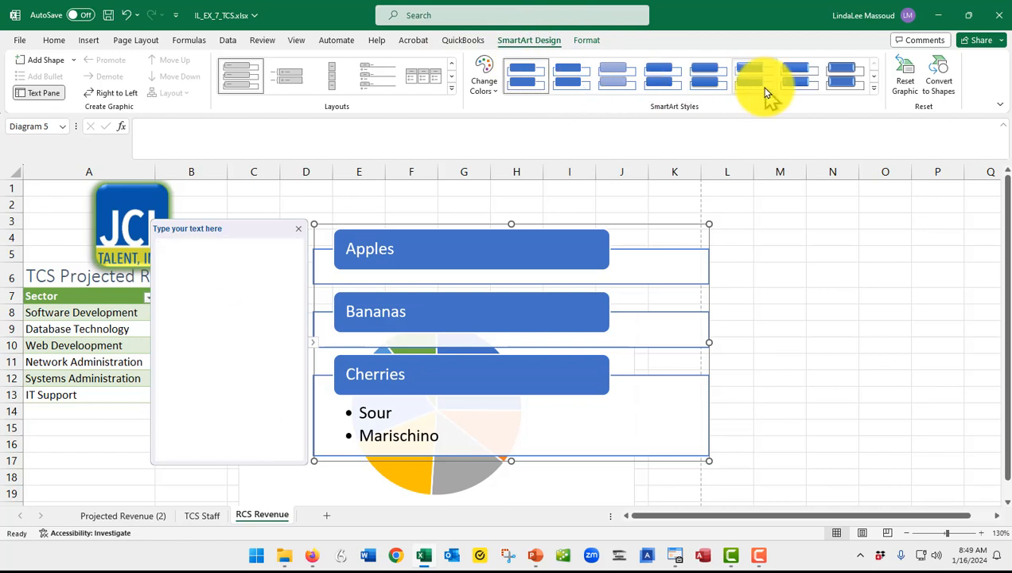
click(874, 88)
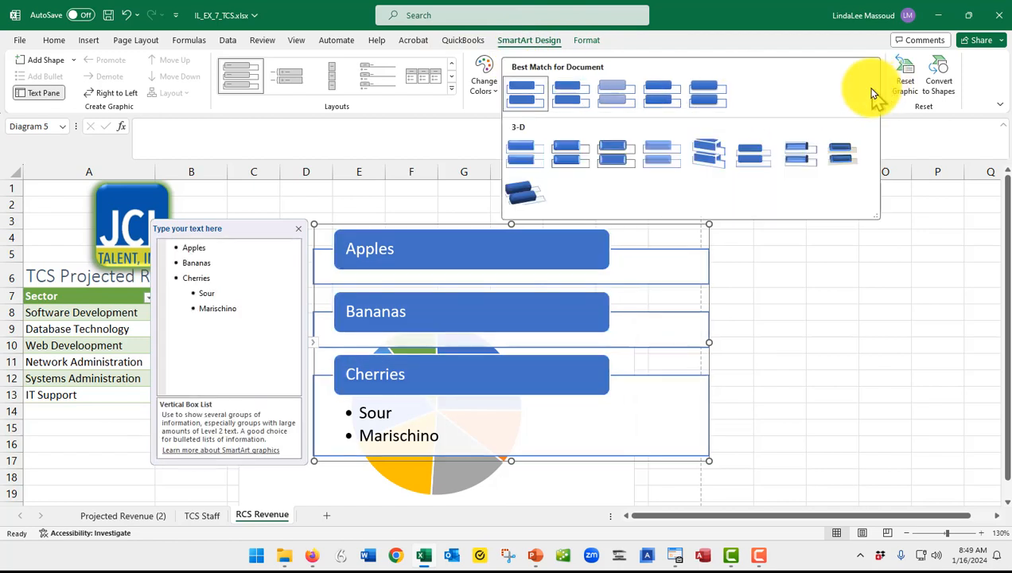
click(486, 93)
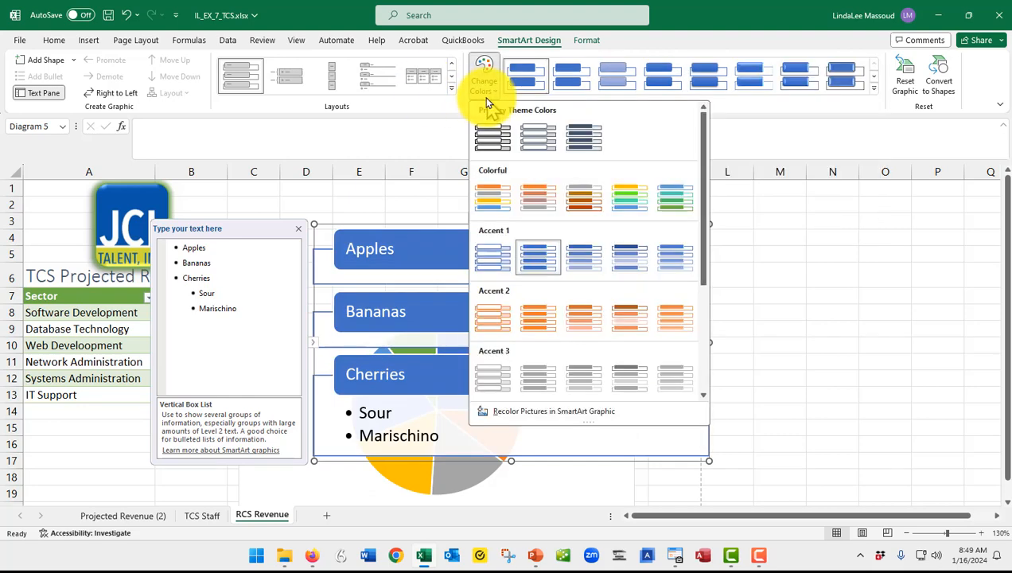
click(584, 41)
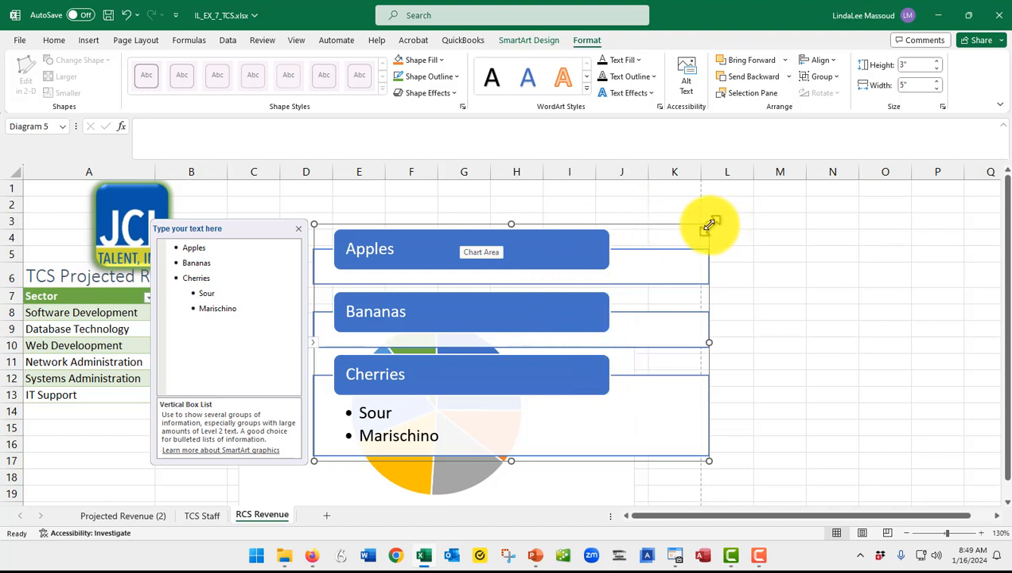
Shrink the SmartArt list to about 2.13" high by 3.7" wide and move it below the pie chart, starting at column A, row 25.
drag(707, 225, 653, 271)
click(714, 335)
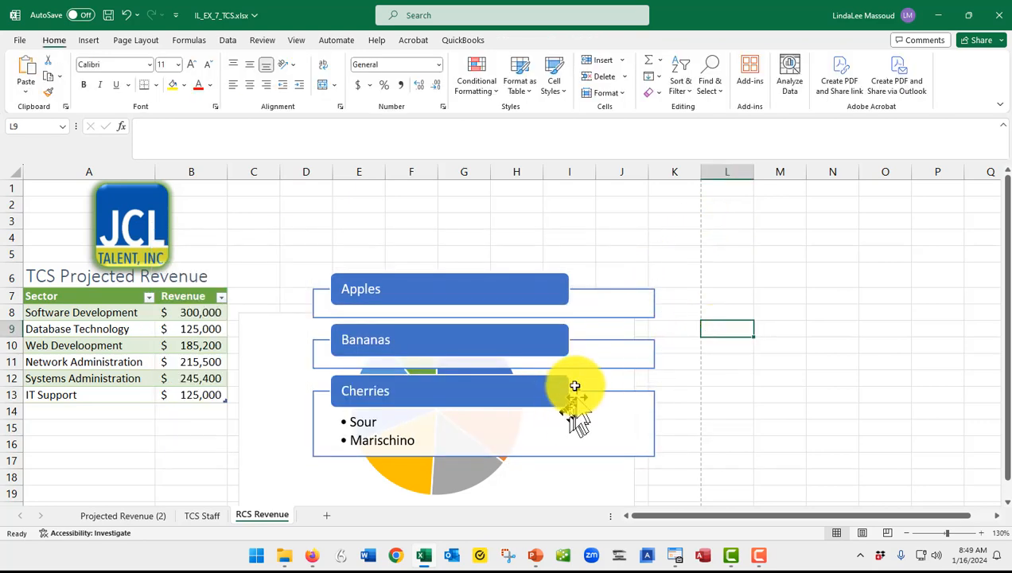
click(590, 388)
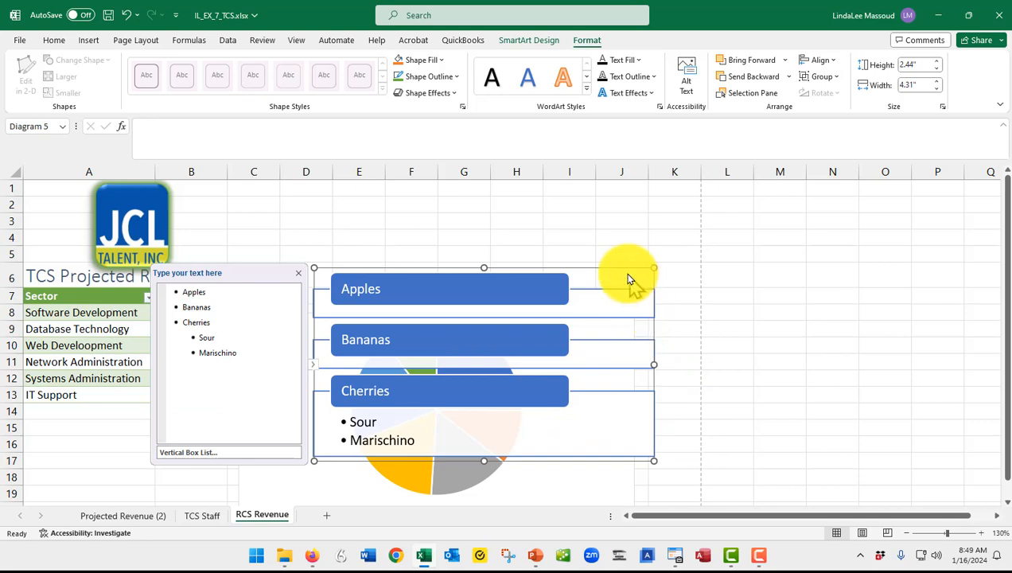
drag(621, 268, 328, 458)
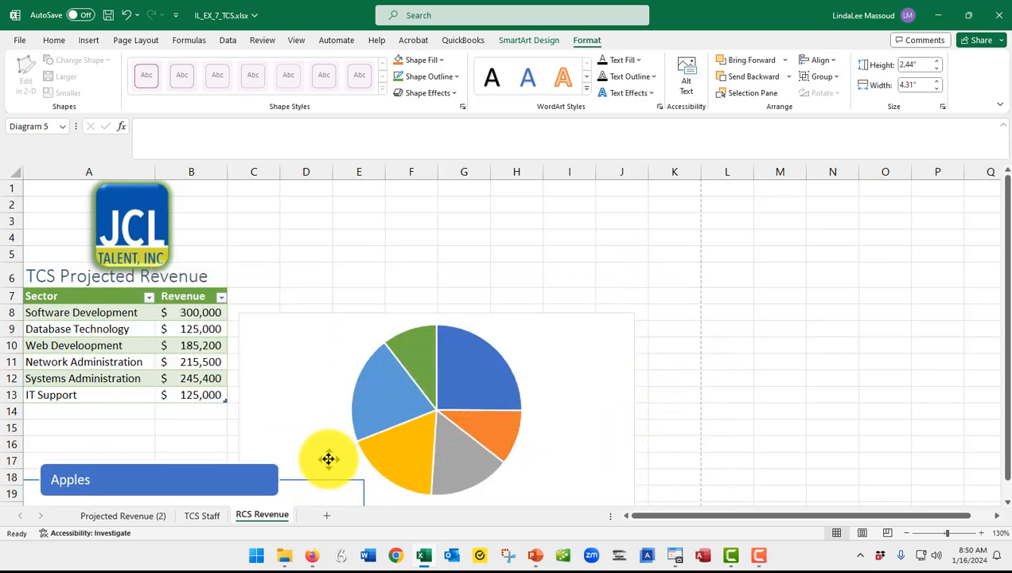
scroll(326, 459, down, 5)
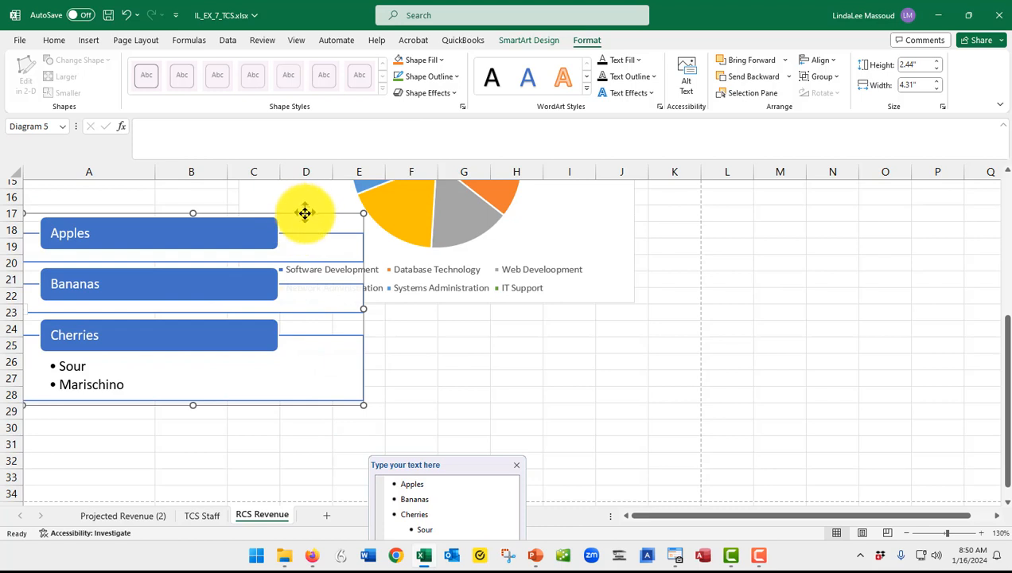
drag(305, 211, 313, 350)
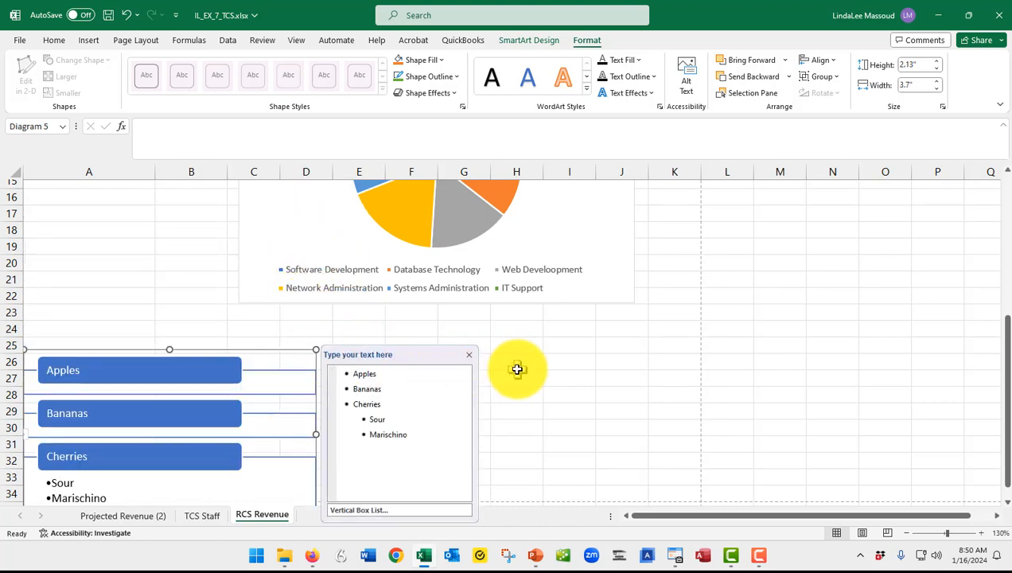